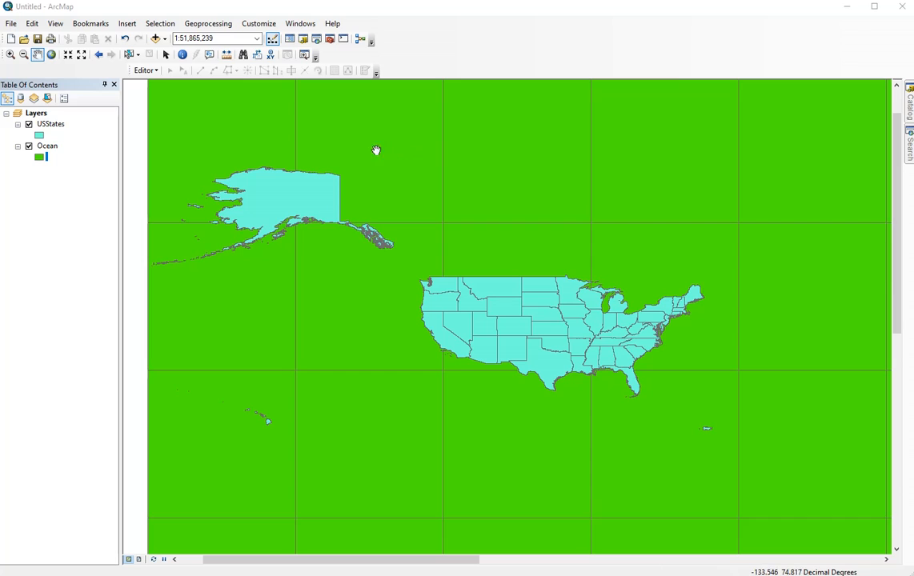
Recolor the USStates layer with a light beige fill and the Ocean layer with a light gray fill
right_click(39, 136)
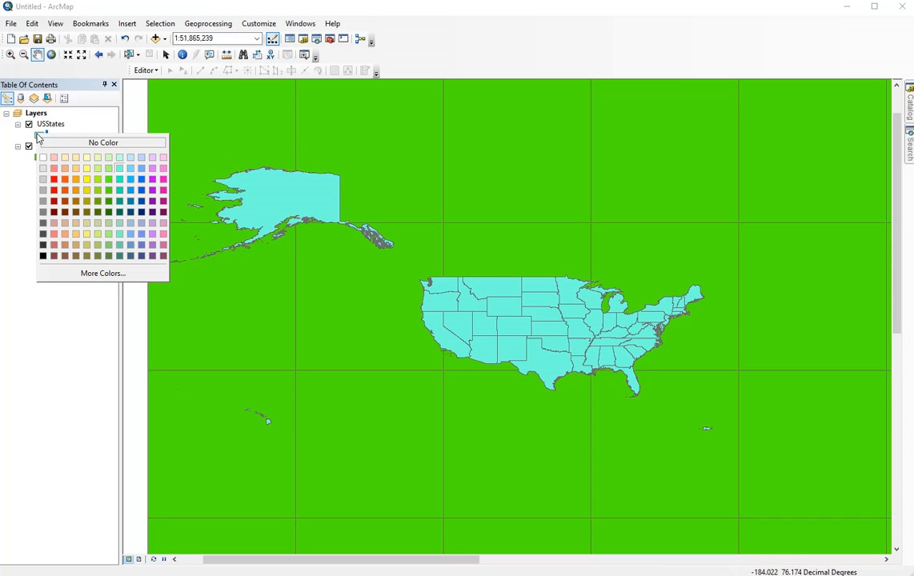
left_click(76, 158)
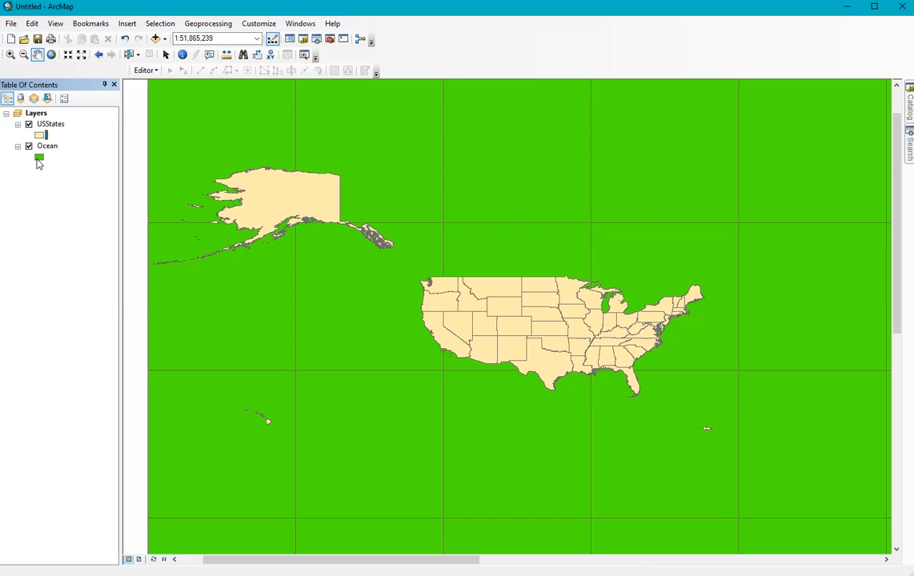
right_click(38, 160)
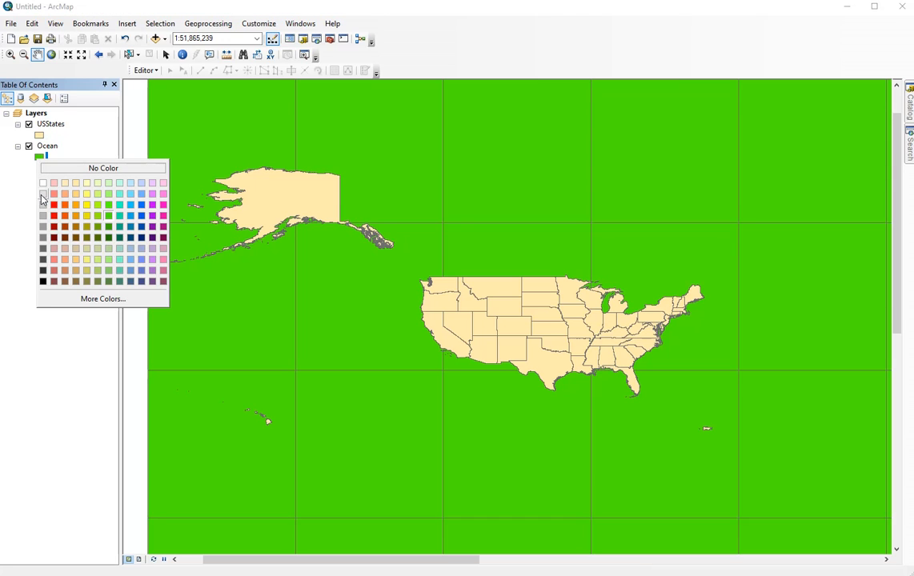
left_click(43, 195)
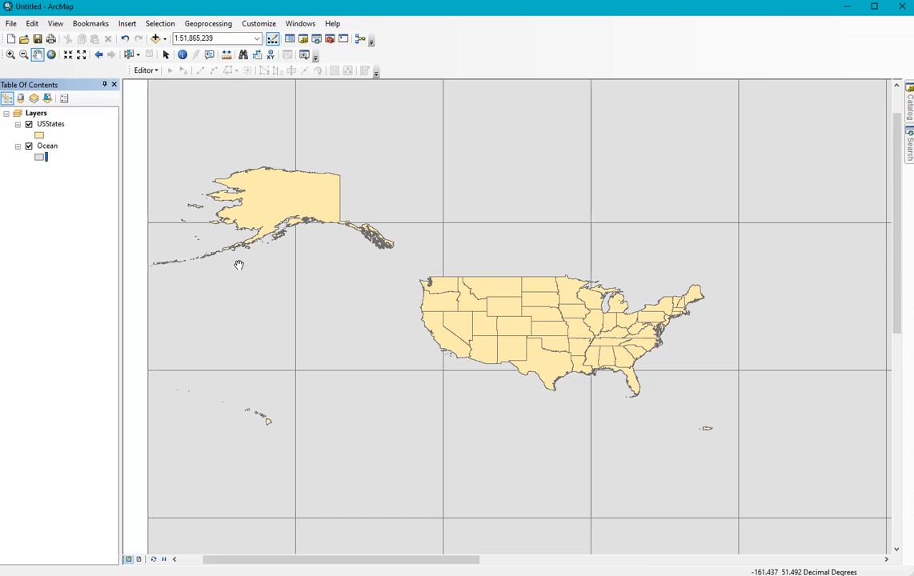
Set the data frame's coordinate system to the North American USA Contiguous Lambert Conformal Conic projection, finding it by searching "lambert conformal conic"
left_click(36, 113)
right_click(40, 113)
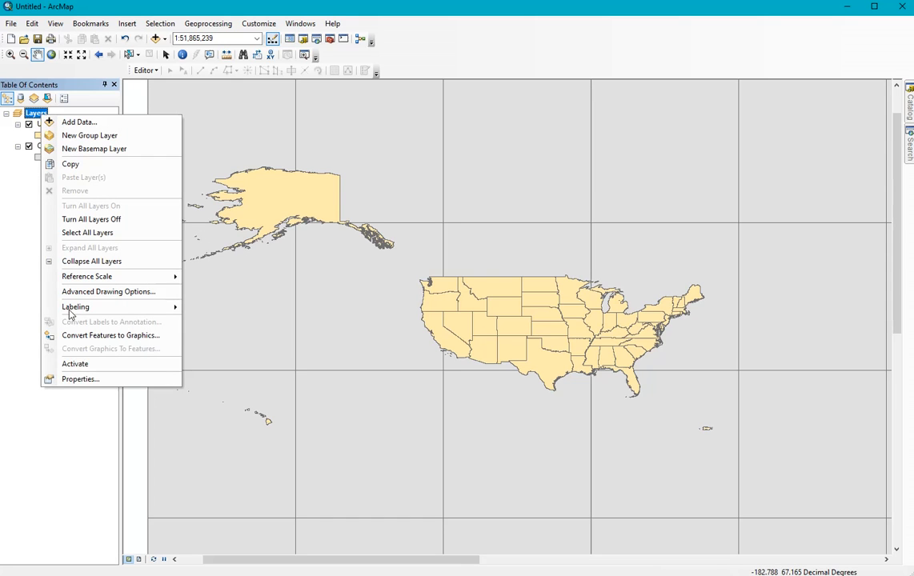
left_click(71, 379)
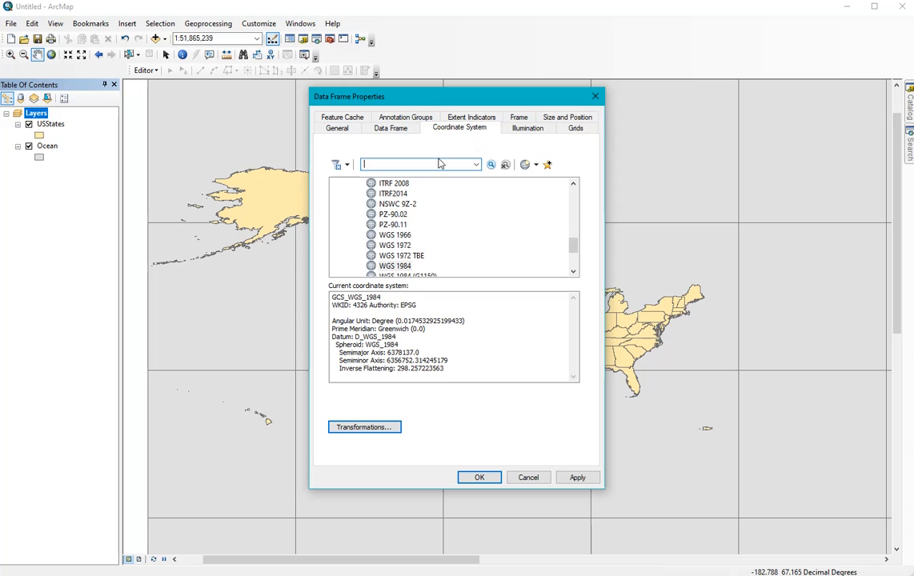
left_click(439, 164)
type("lambert conformal conic")
key("Return")
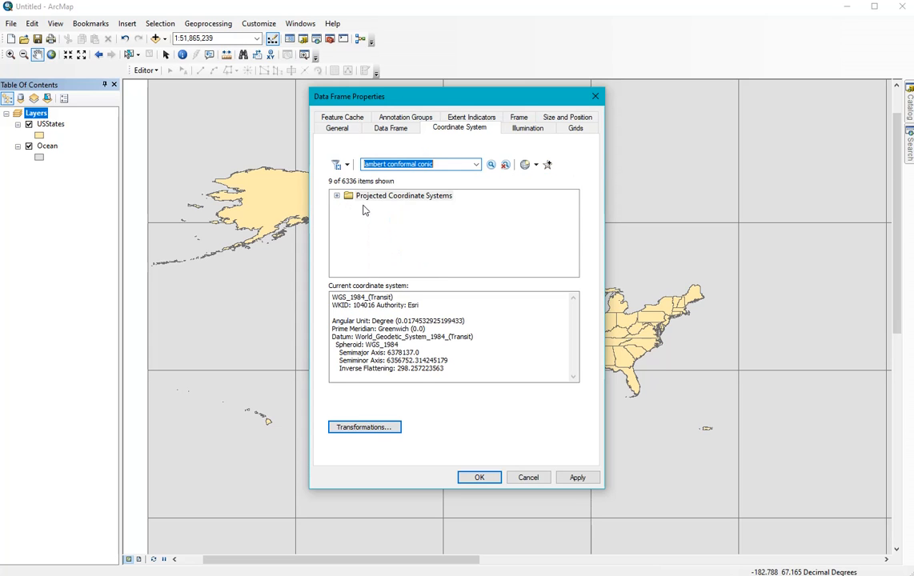
left_click(337, 196)
left_click(349, 207)
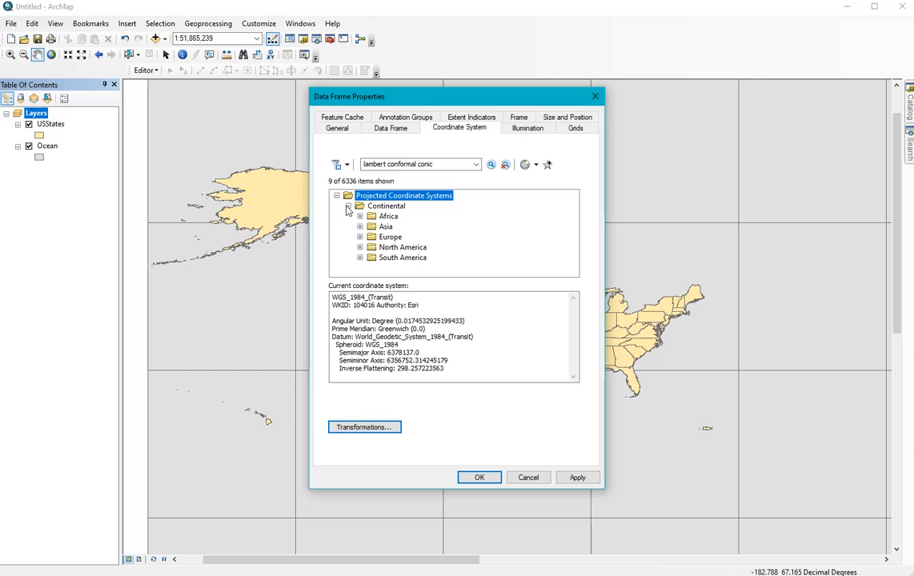
left_click(359, 248)
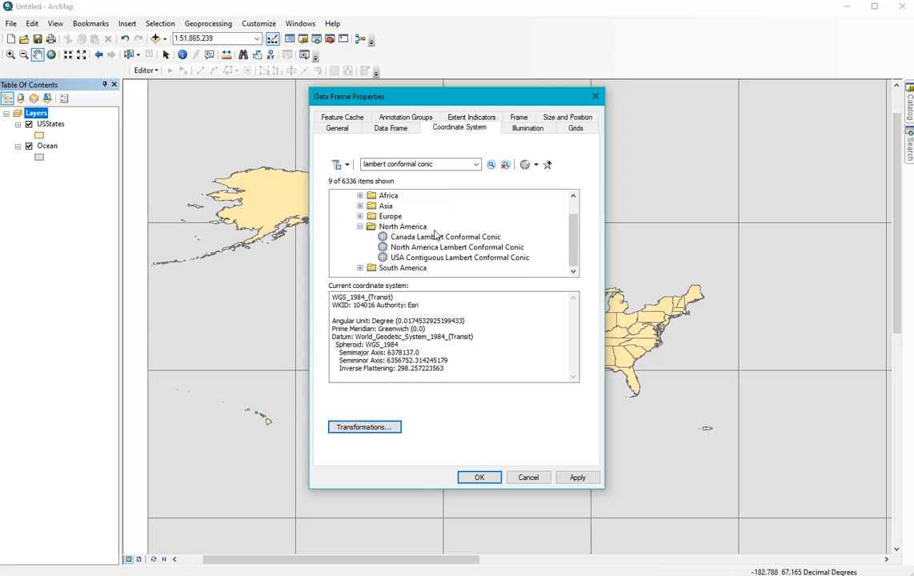
left_click(420, 259)
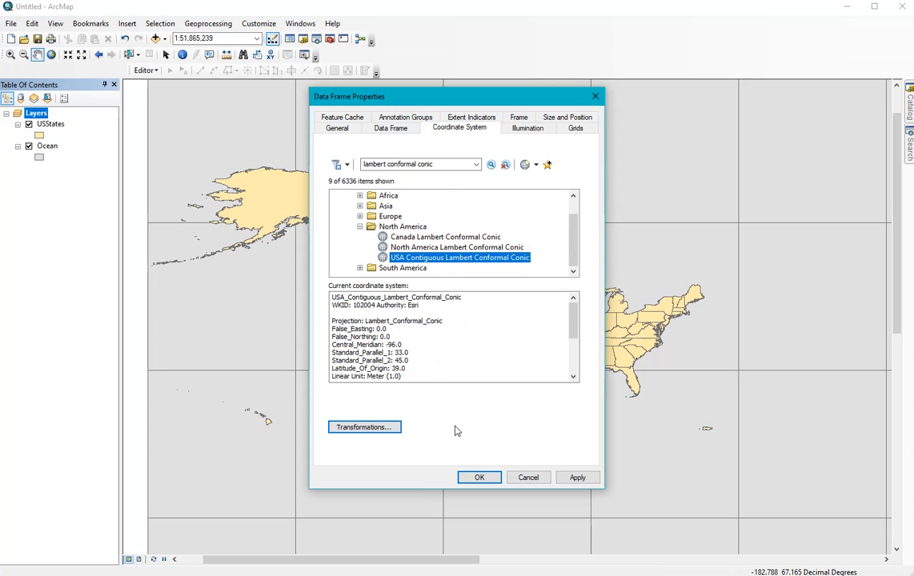
left_click(475, 481)
left_click(372, 328)
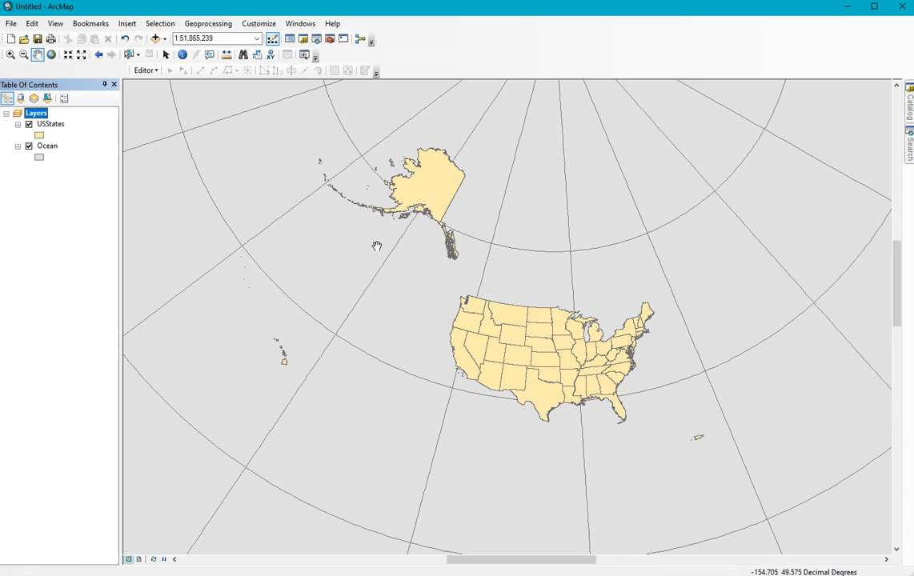
Turn on labels for the USStates layer using the STATE_ABBR field
mouse_move(377, 240)
left_mouse_down()
mouse_move(508, 375)
mouse_move(679, 449)
mouse_move(647, 422)
mouse_move(592, 415)
left_mouse_up()
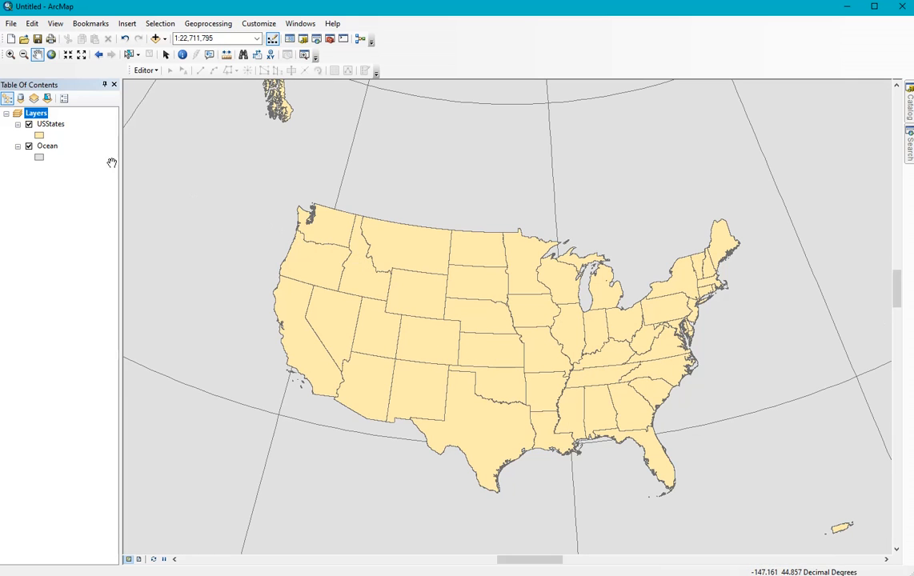
right_click(54, 129)
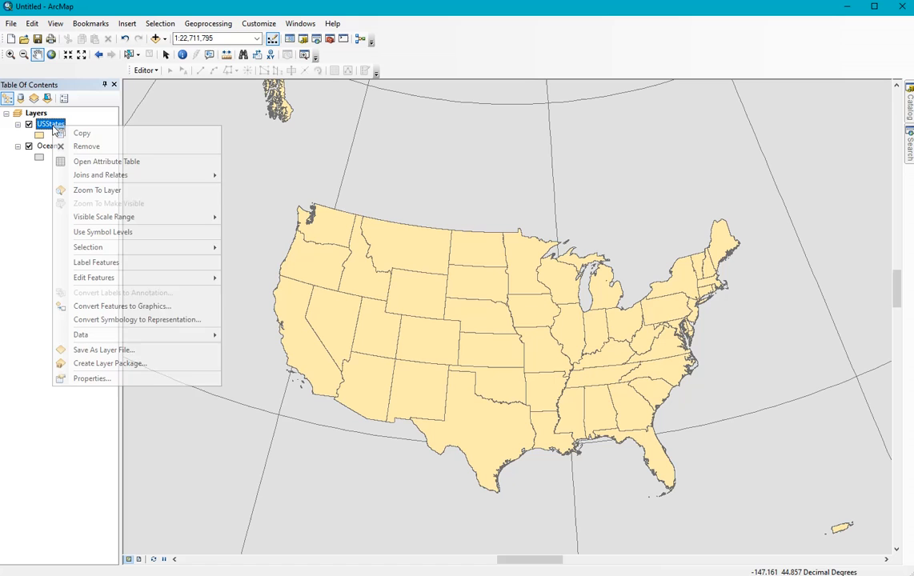
left_click(114, 382)
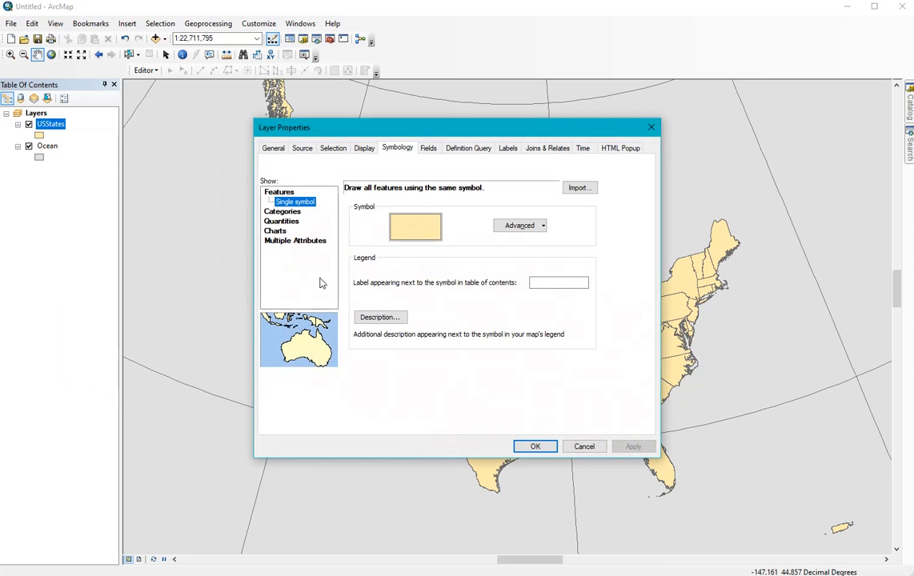
left_click(506, 148)
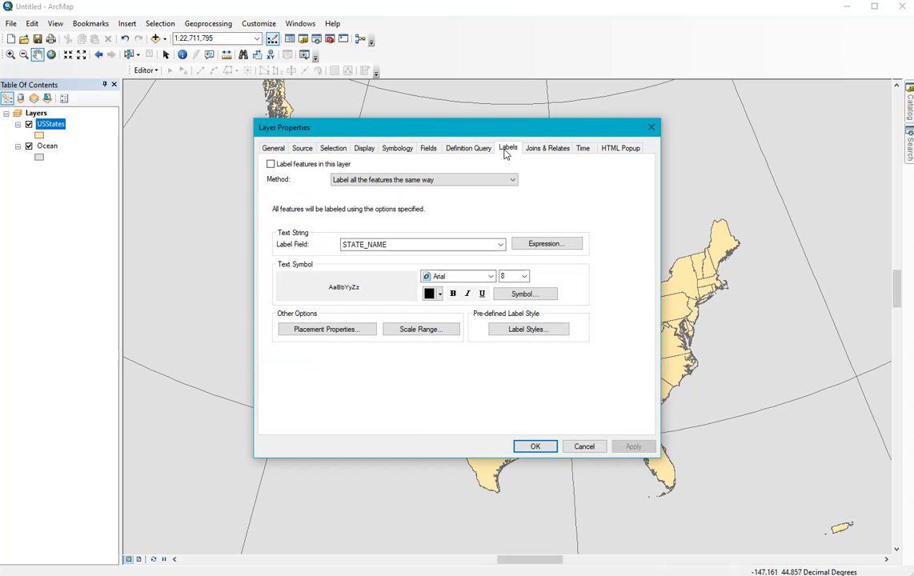
left_click(272, 164)
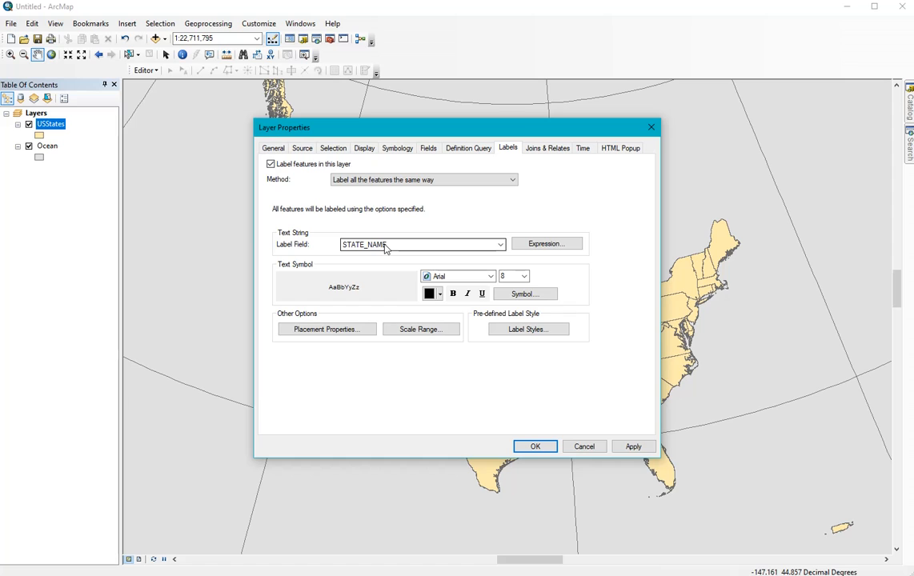
left_click(385, 249)
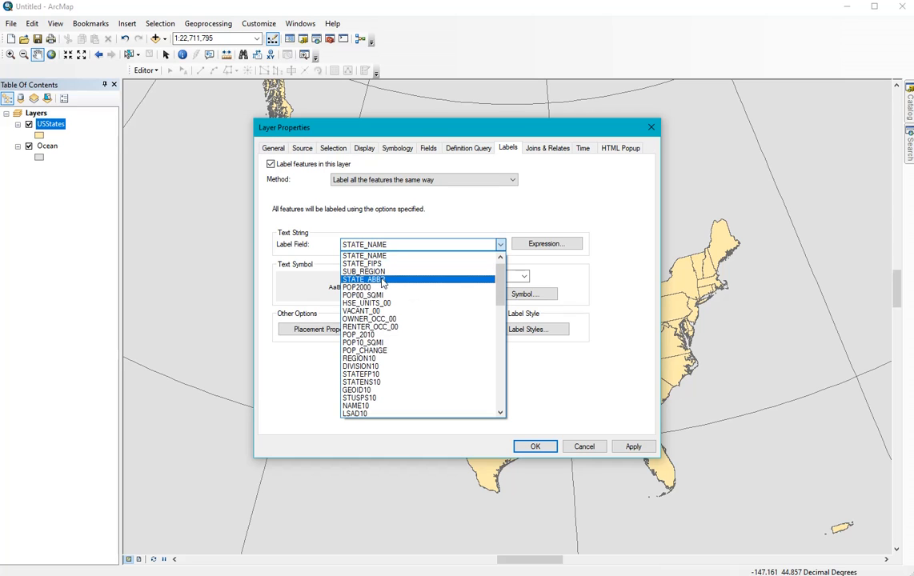
left_click(382, 281)
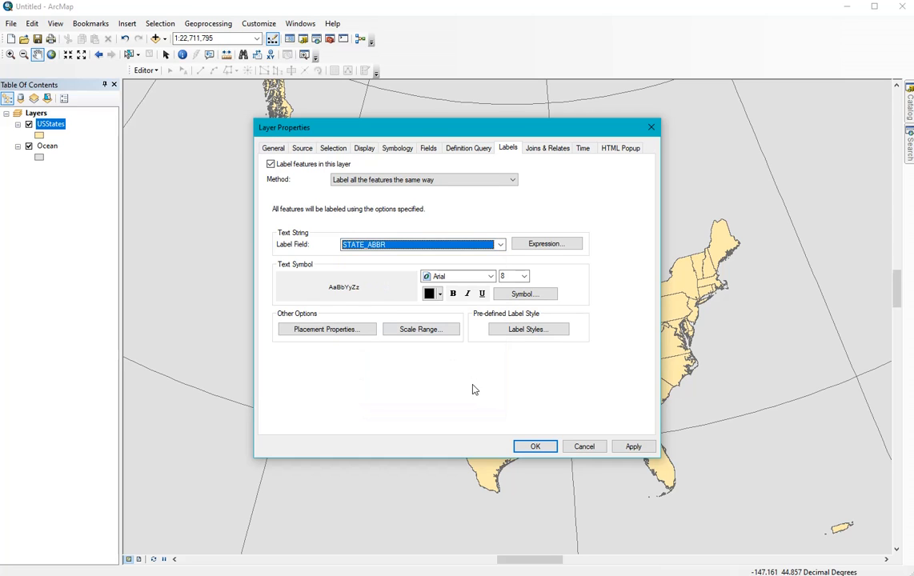
left_click(529, 450)
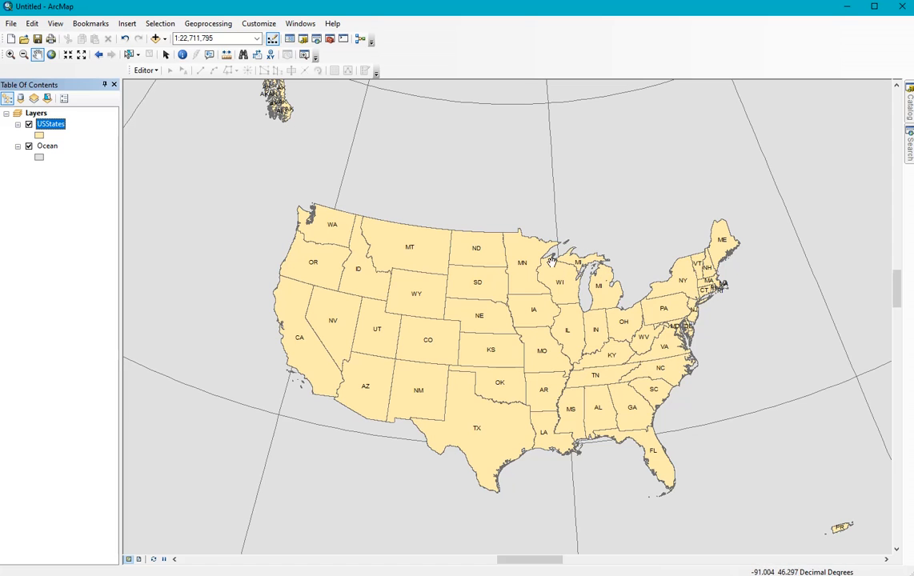
Set the USStates label placement to remove duplicate labels
right_click(46, 130)
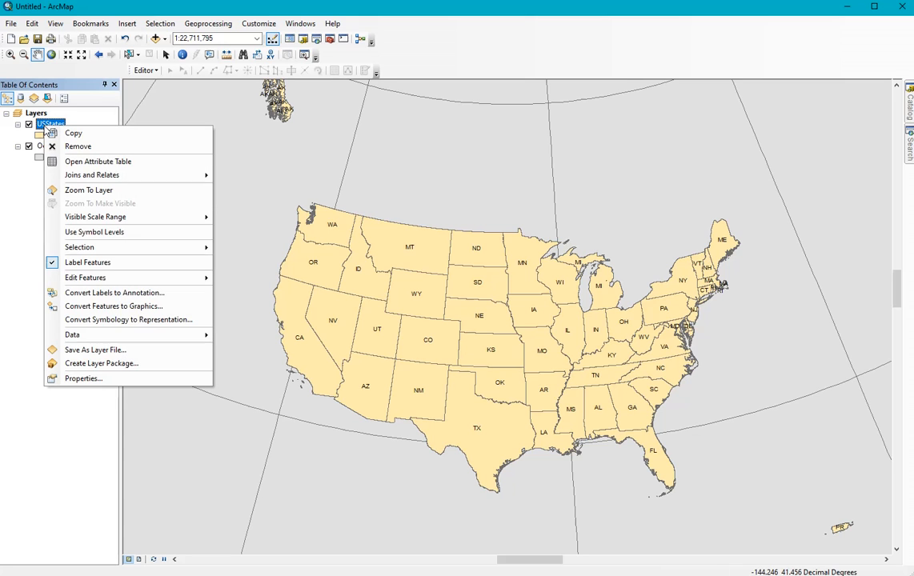
left_click(80, 378)
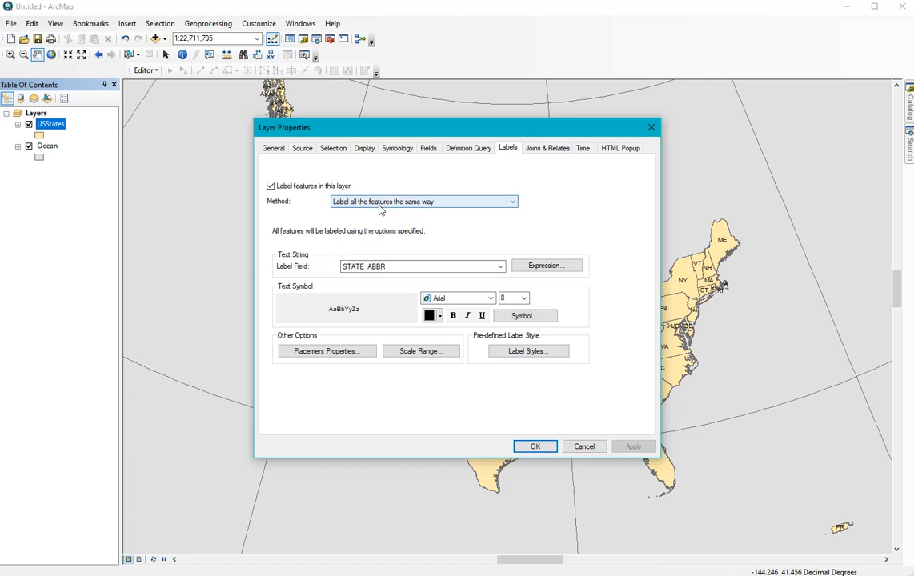
left_click(301, 353)
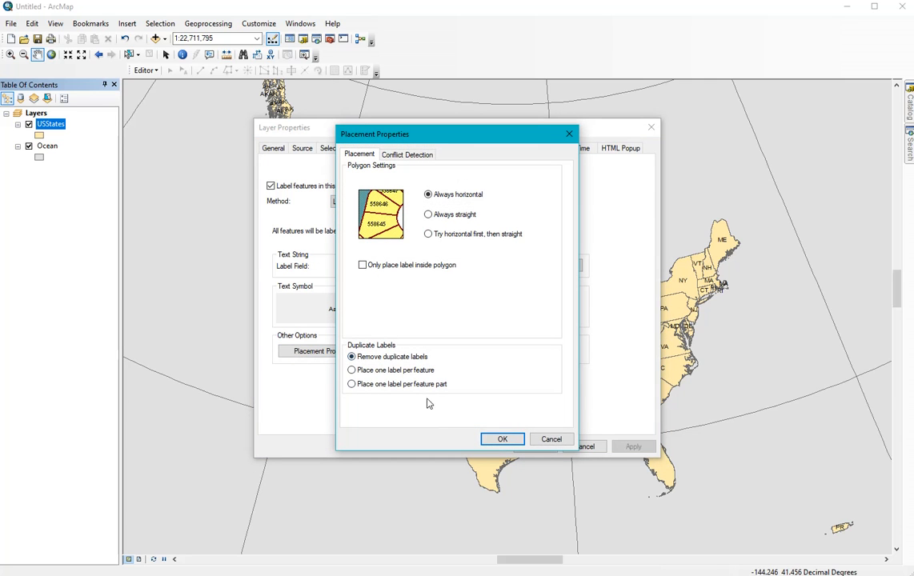
left_click(498, 440)
left_click(532, 445)
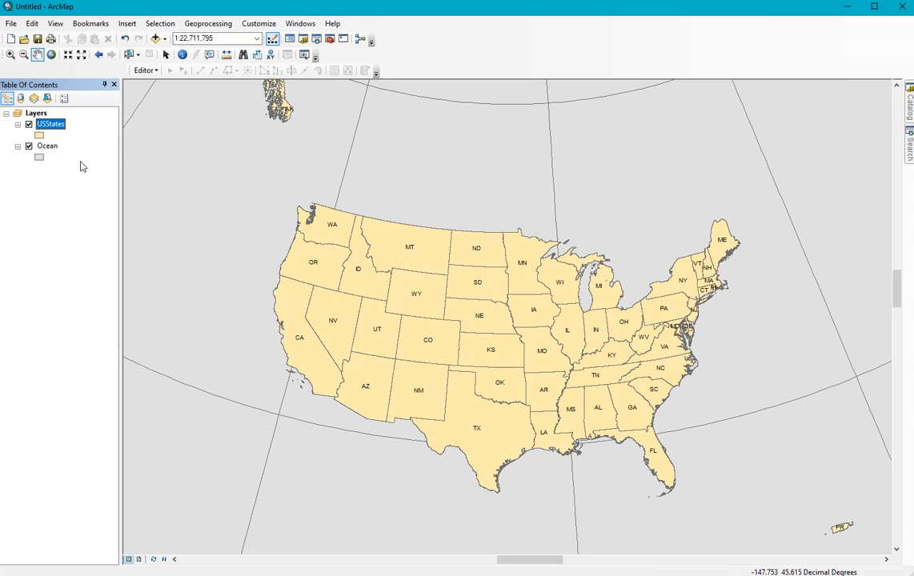
Remove the outline from the Ocean layer's symbol by reducing its outline width
right_click(46, 149)
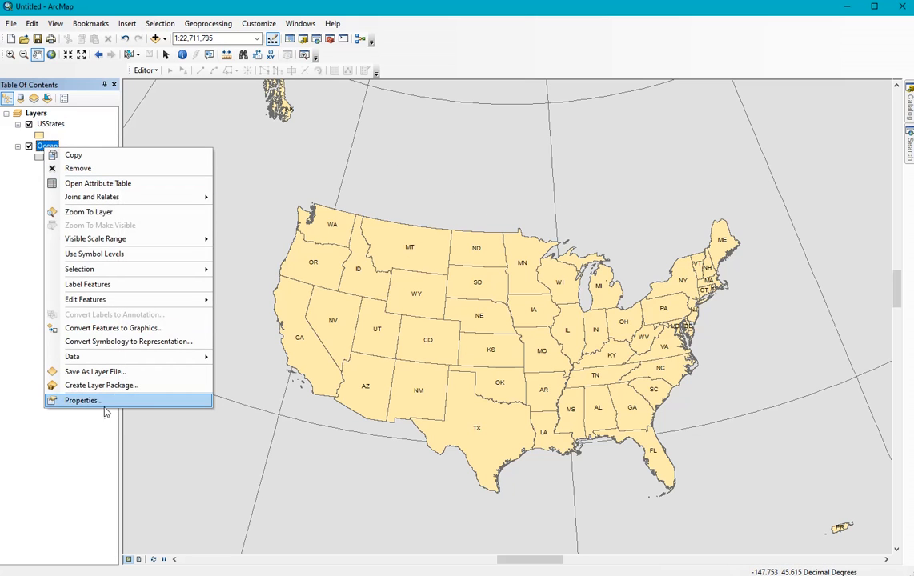
left_click(108, 407)
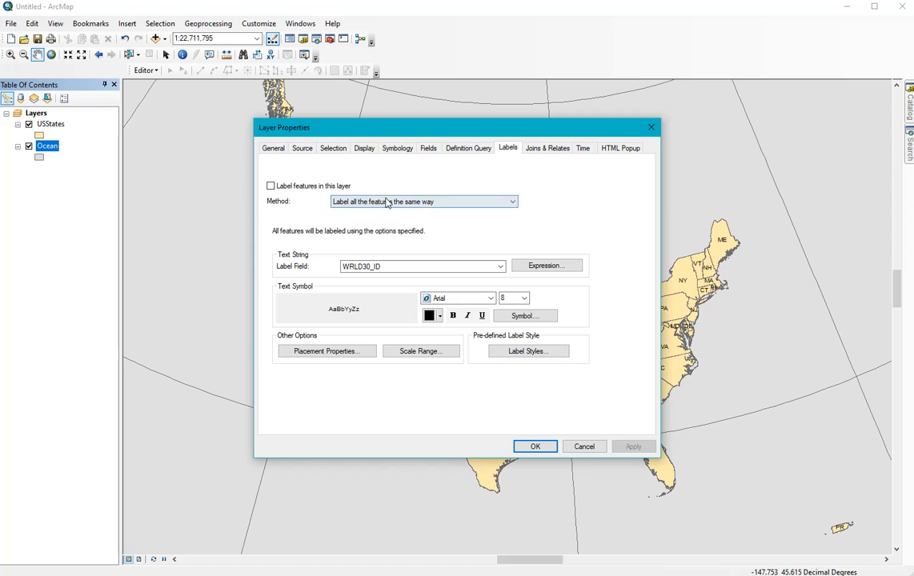
left_click(396, 150)
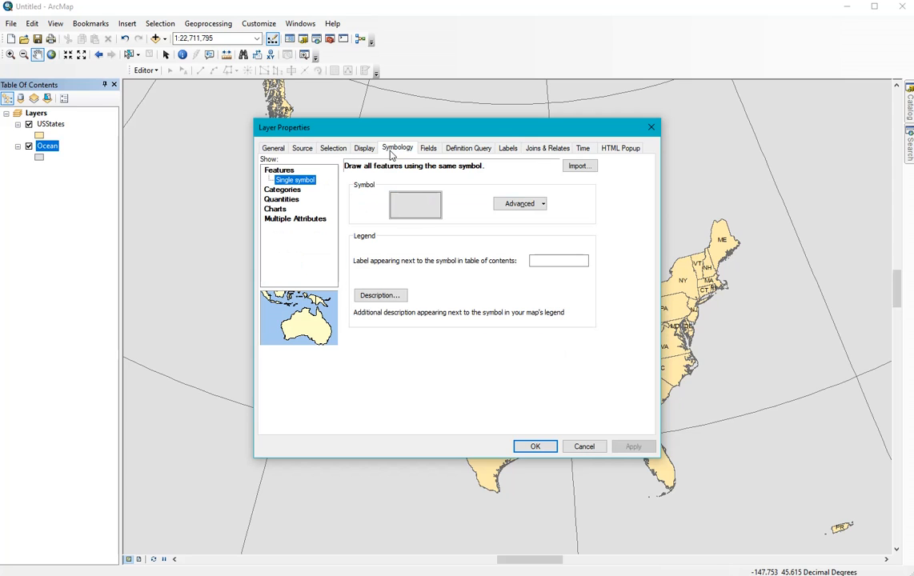
left_click(403, 210)
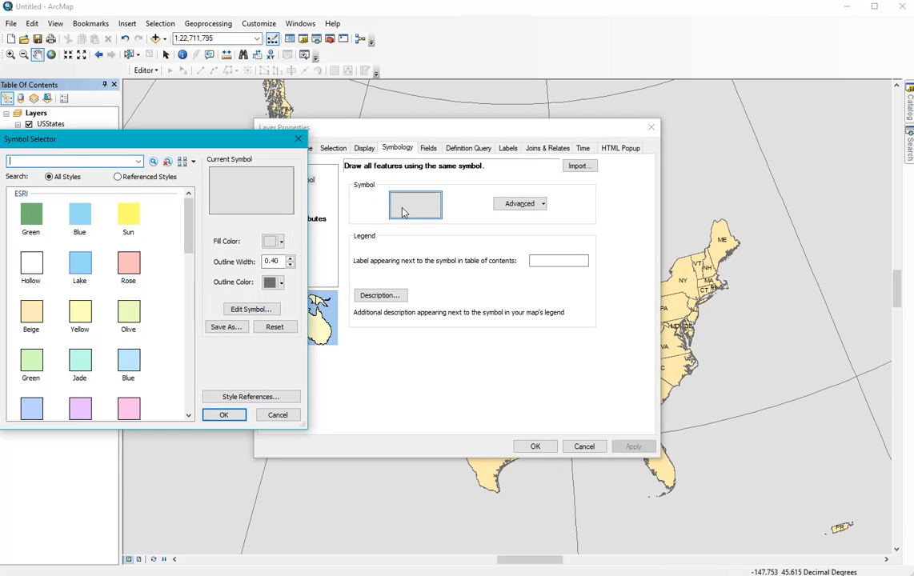
left_click(289, 267)
left_click(226, 416)
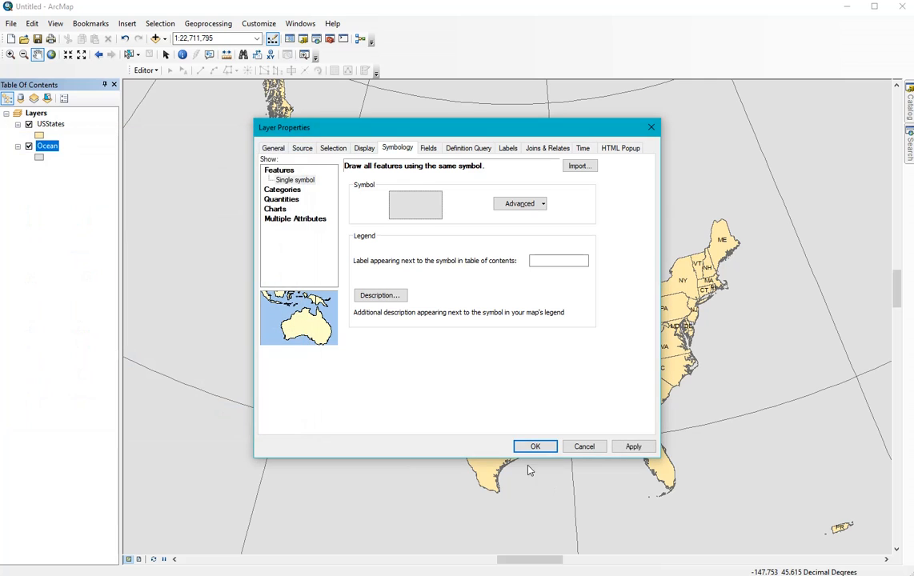
left_click(535, 447)
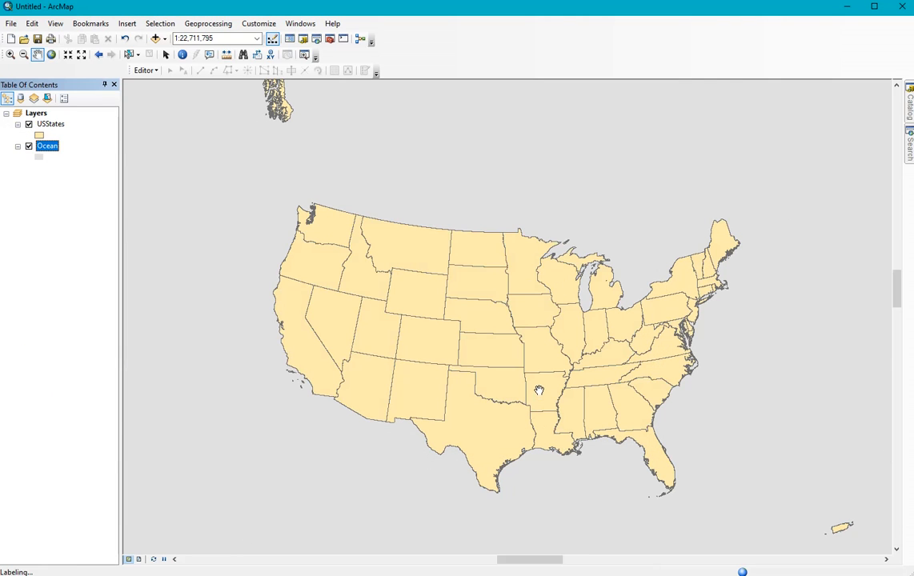
Switch the map to Layout View and close the floating Layout toolbar
left_click(55, 24)
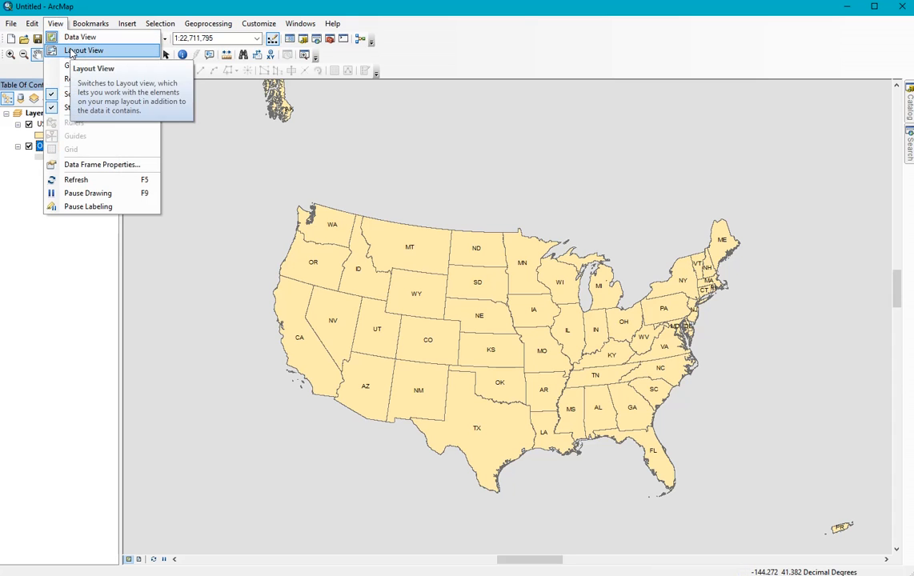
left_click(77, 51)
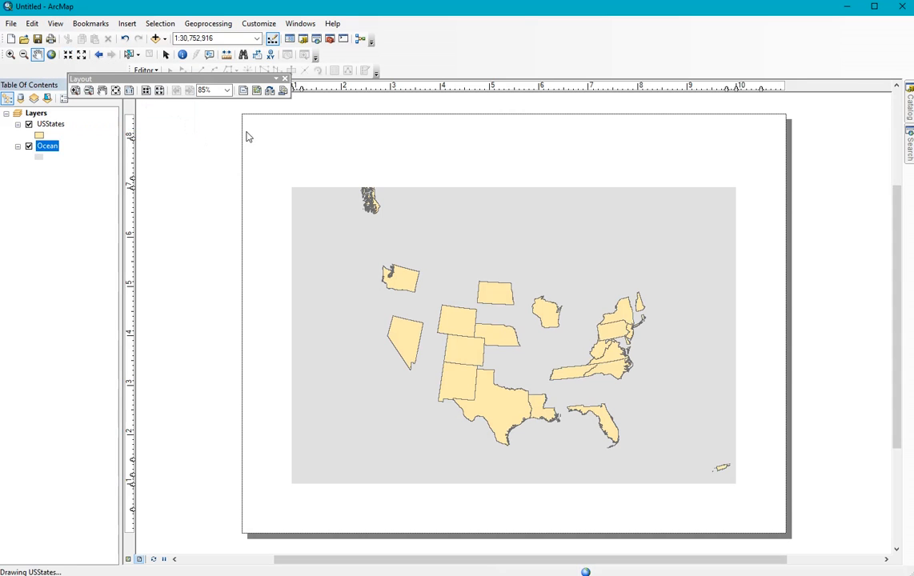
left_click(285, 78)
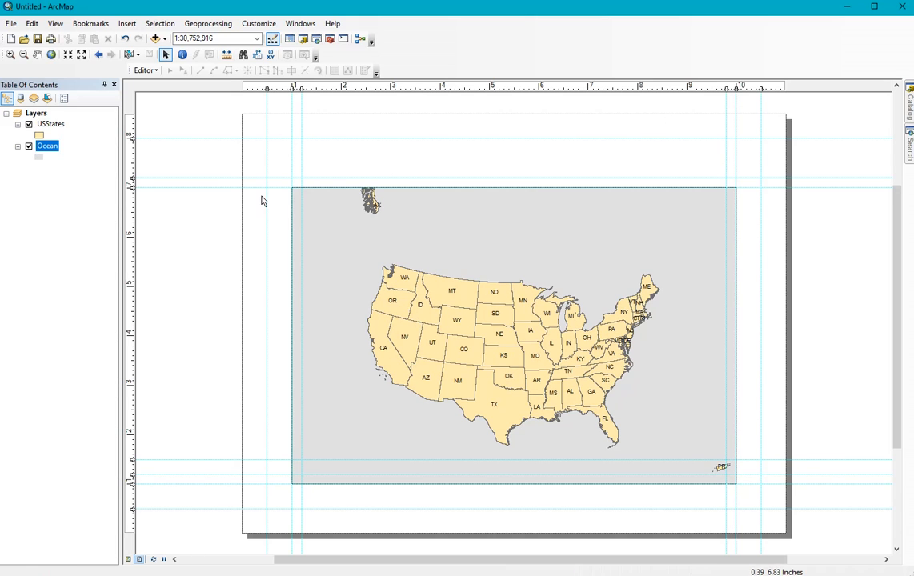
Set the map scale in the layout to 1:22,000,000
left_click(40, 55)
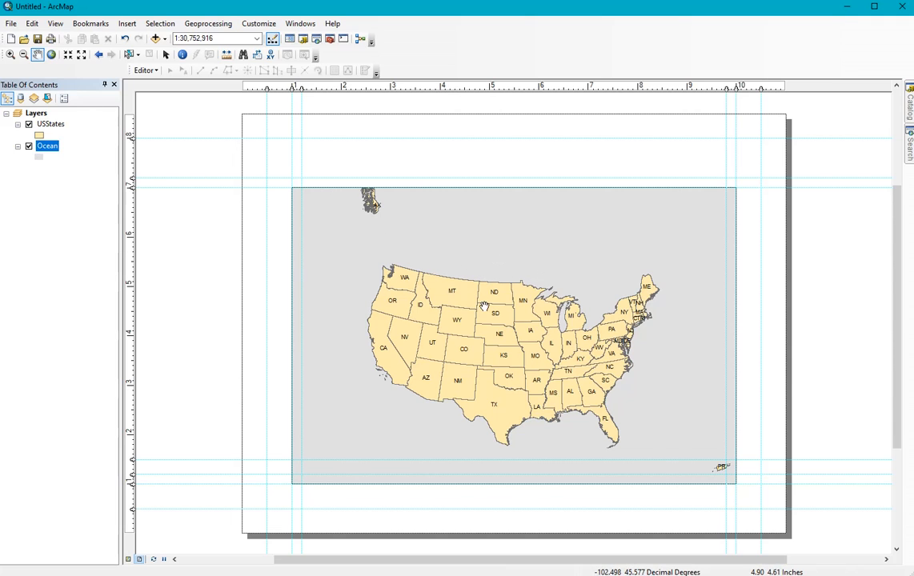
left_click(227, 40)
left_click(229, 41)
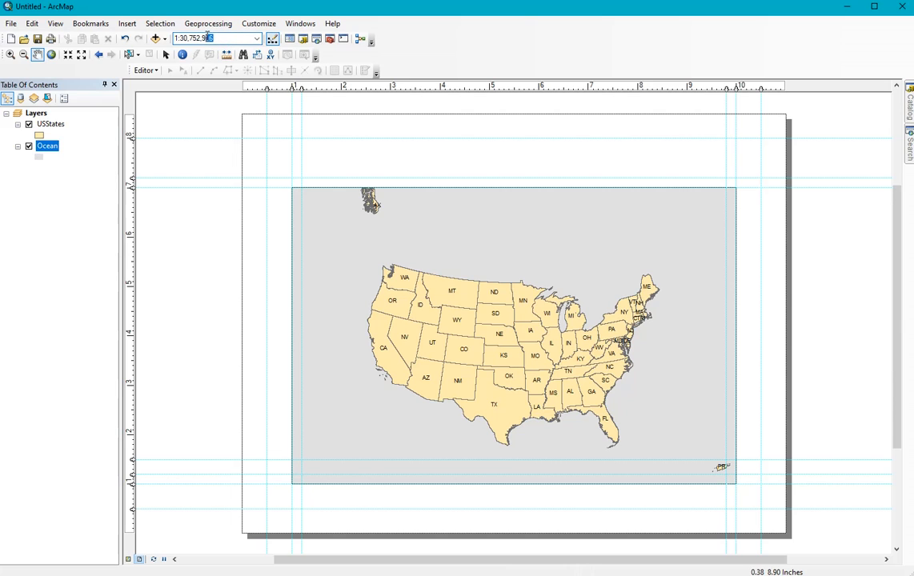
left_click_drag(208, 38, 182, 32)
key("BackSpace")
type("5,000,000")
key("Return")
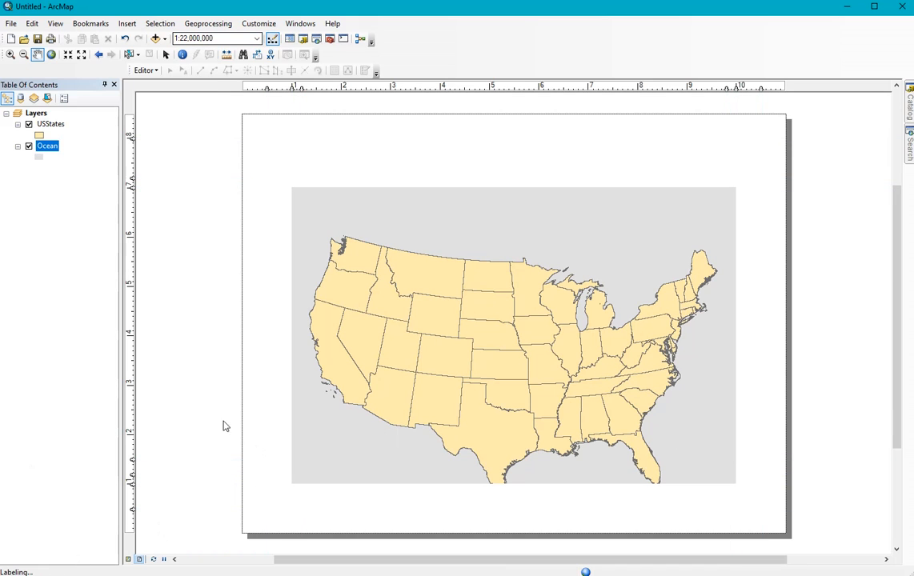
Shift the map upward inside the data frame so that all the contiguous states, including southern Texas and Florida, fit within it
left_click_drag(370, 384, 368, 364)
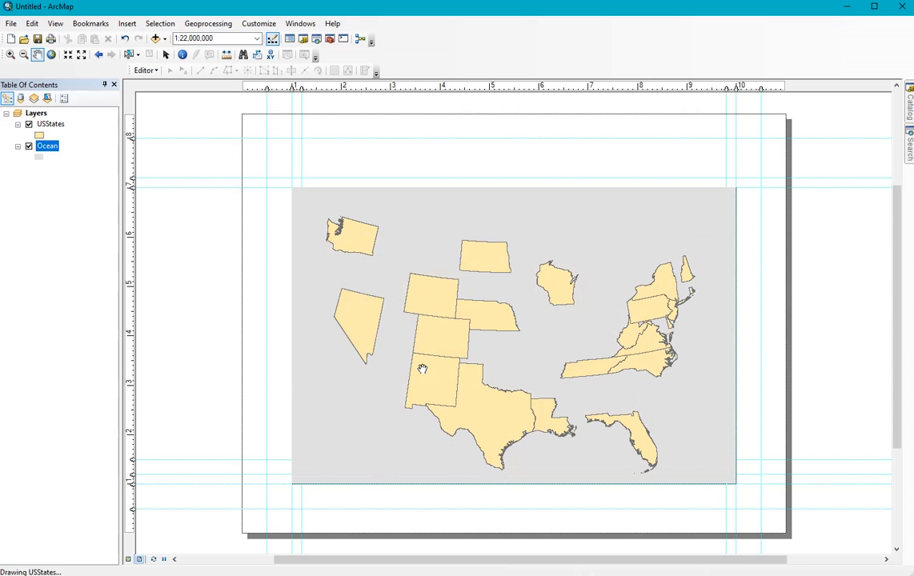
left_click_drag(423, 369, 426, 365)
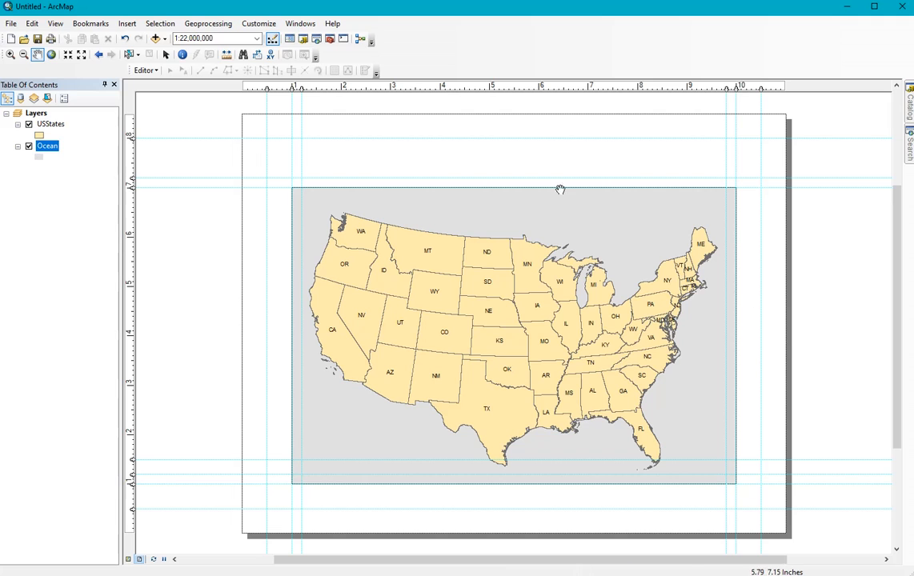
Insert the map title "The United States" on the layout page
left_click(132, 24)
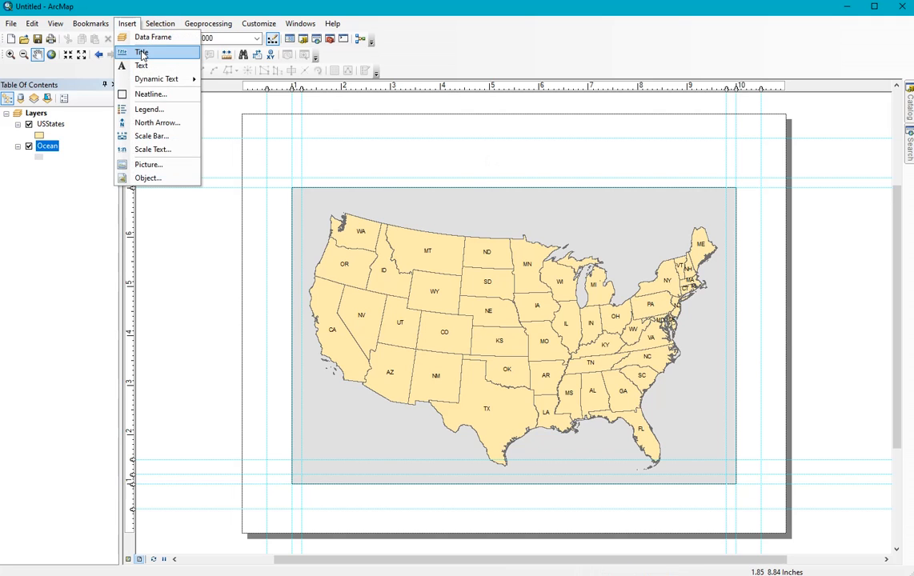
left_click(132, 51)
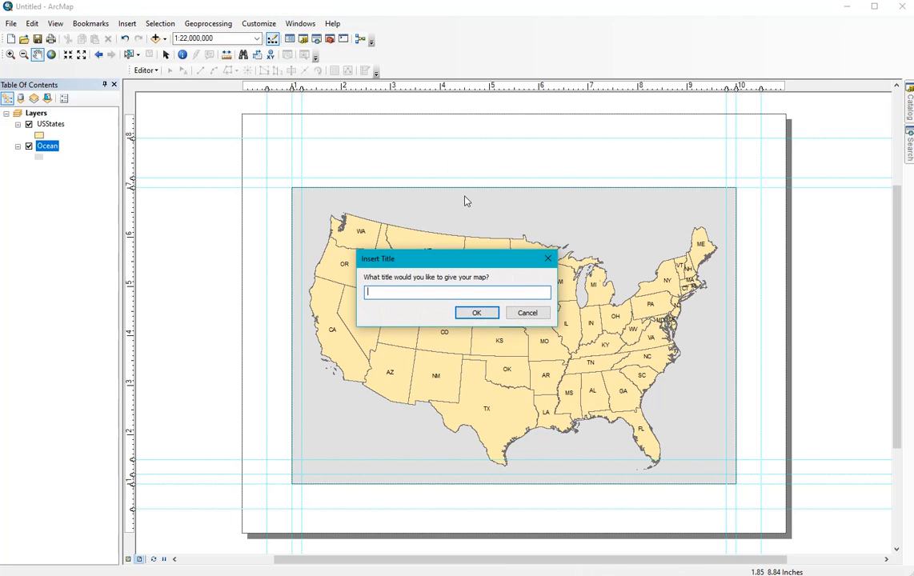
type("The United States")
left_click(474, 311)
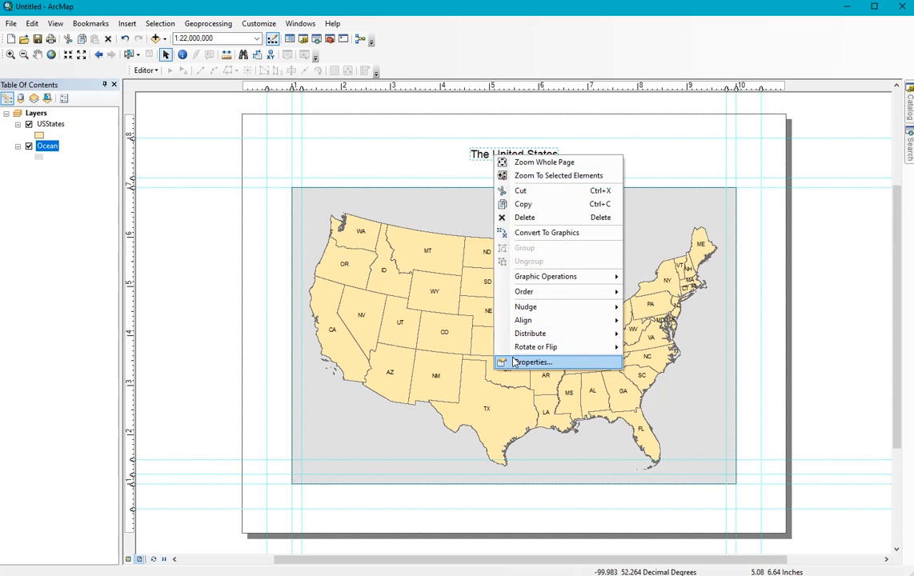
Format the title as bold, underlined Calibri size 20 and move it down to sit just above the data frame
left_click(530, 362)
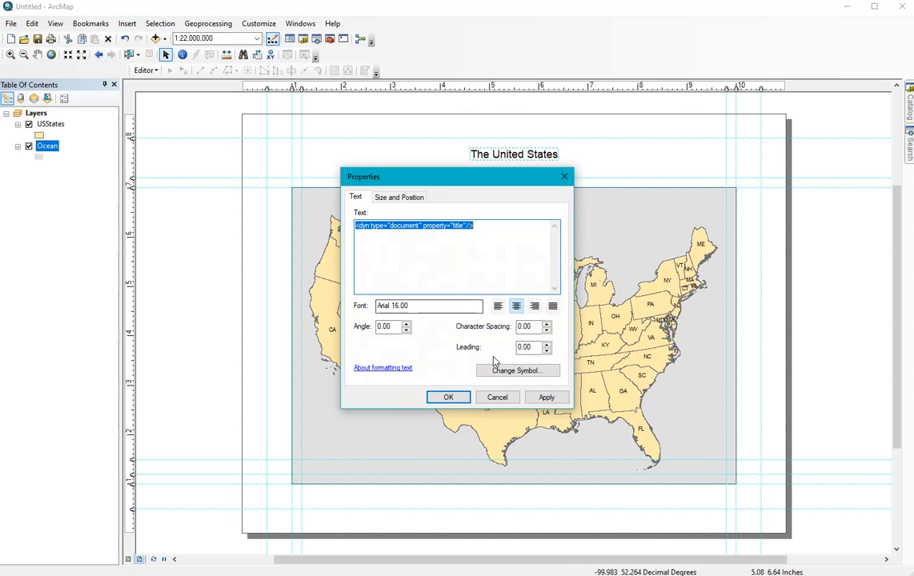
left_click(512, 372)
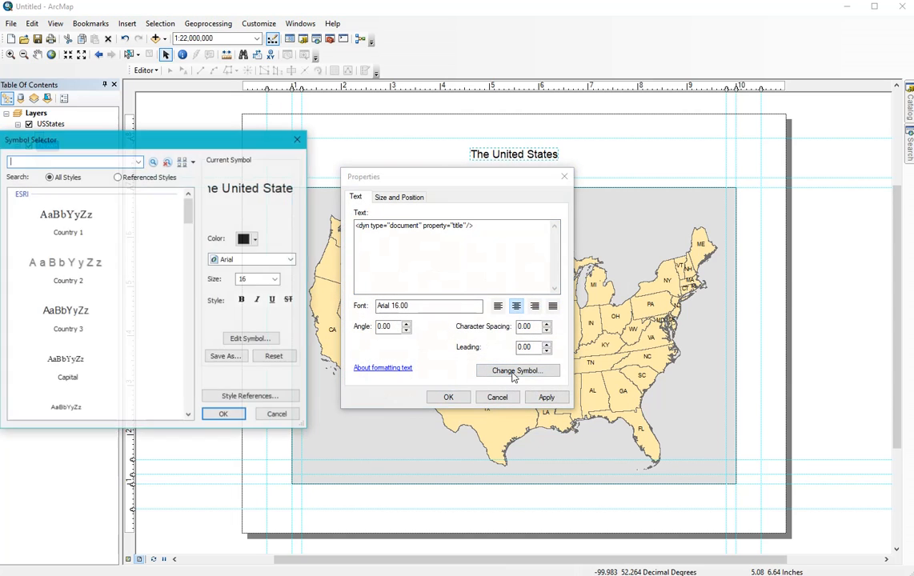
left_click(291, 259)
scroll(242, 292, "down", 10)
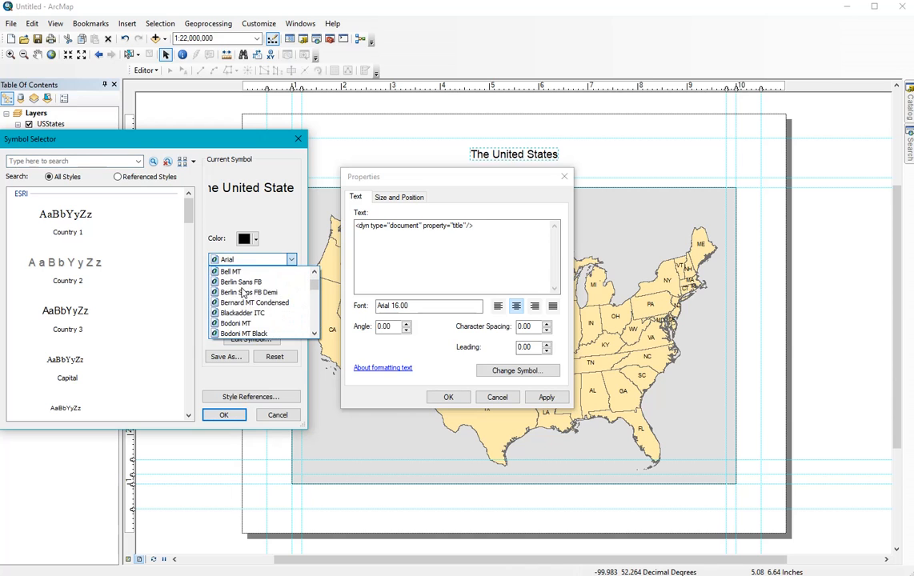
scroll(243, 292, "up", 2)
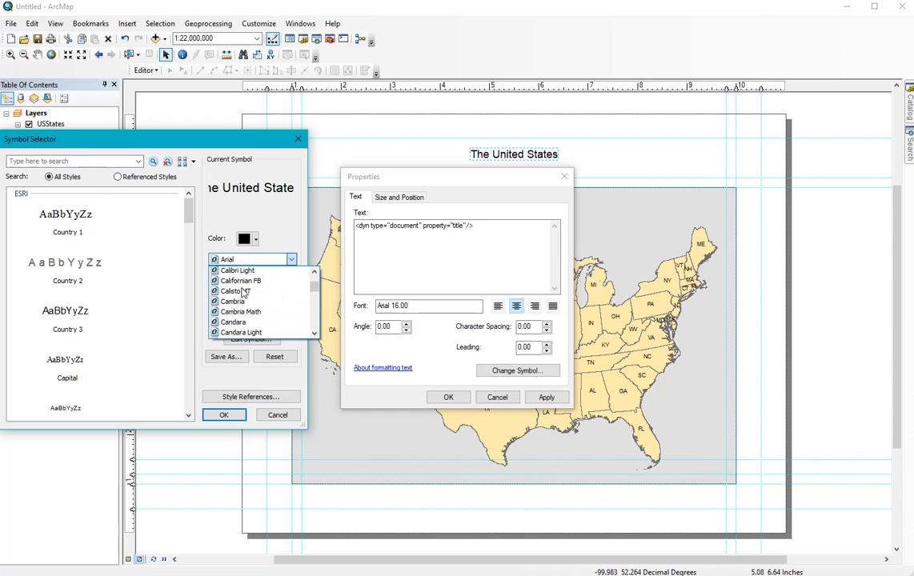
left_click(241, 290)
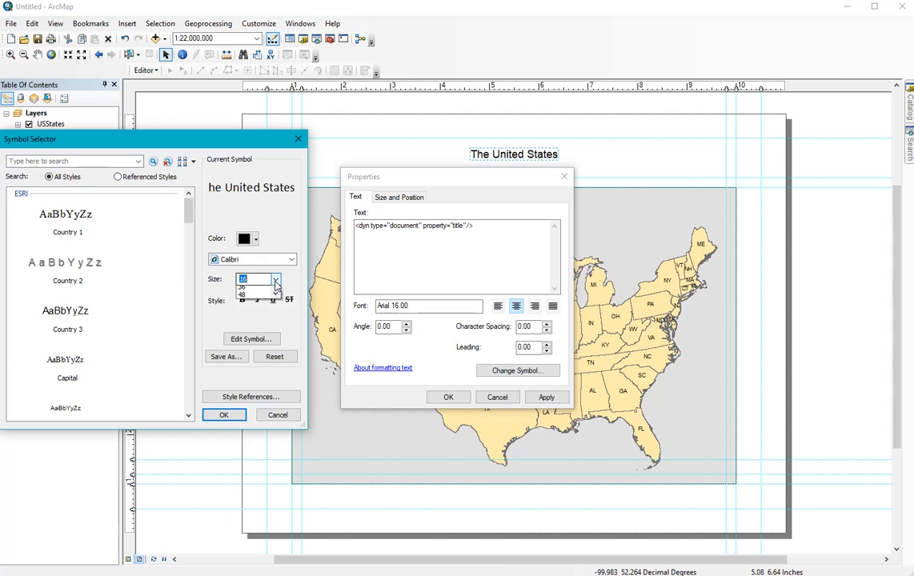
left_click(275, 279)
left_click(253, 308)
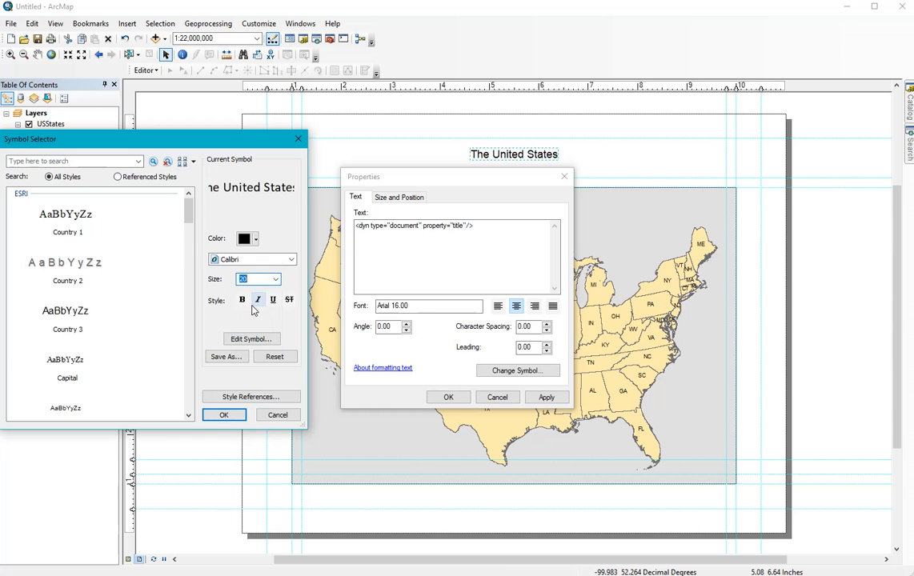
left_click(242, 299)
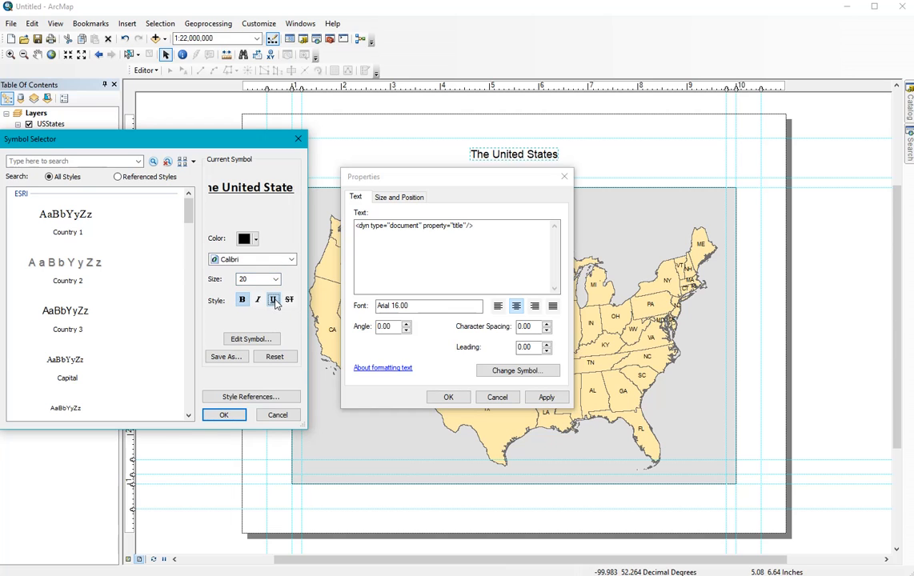
left_click(222, 414)
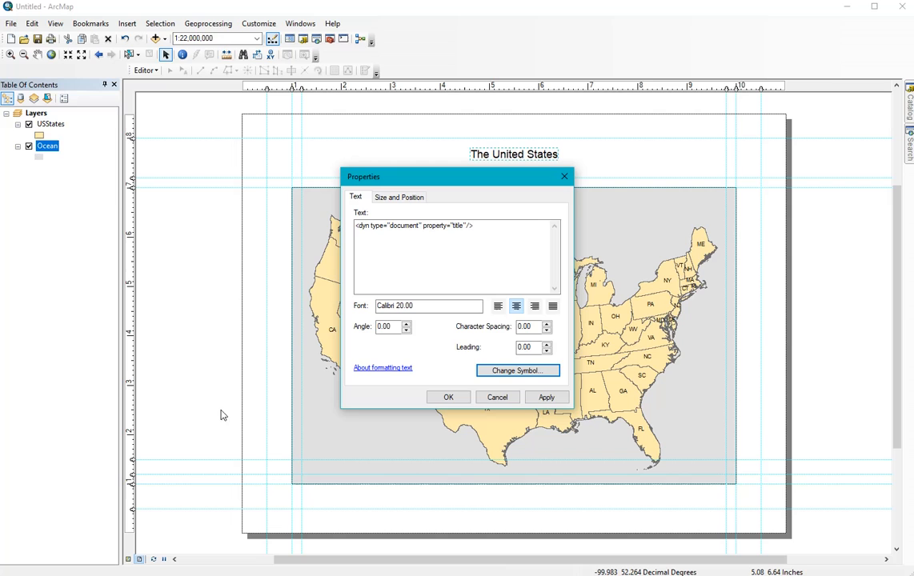
left_click(448, 397)
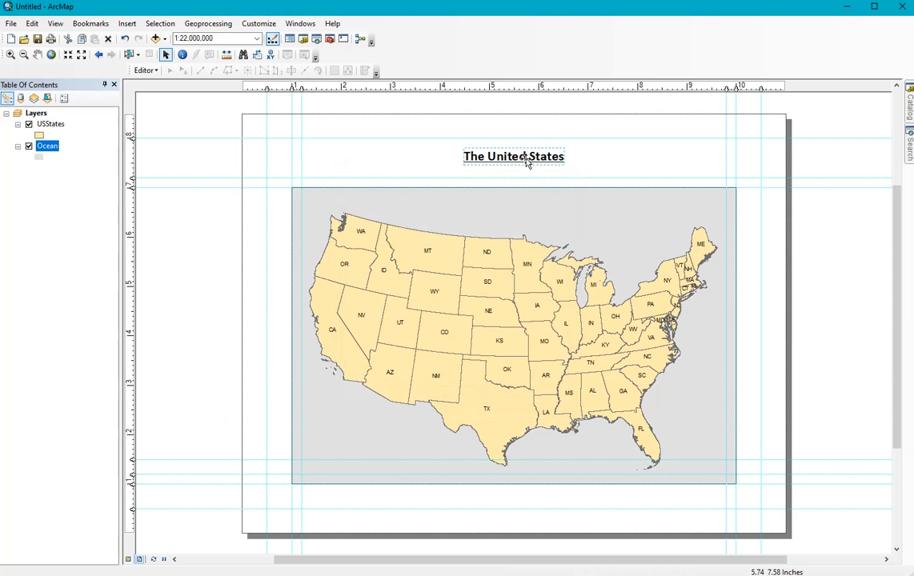
left_click_drag(526, 160, 529, 171)
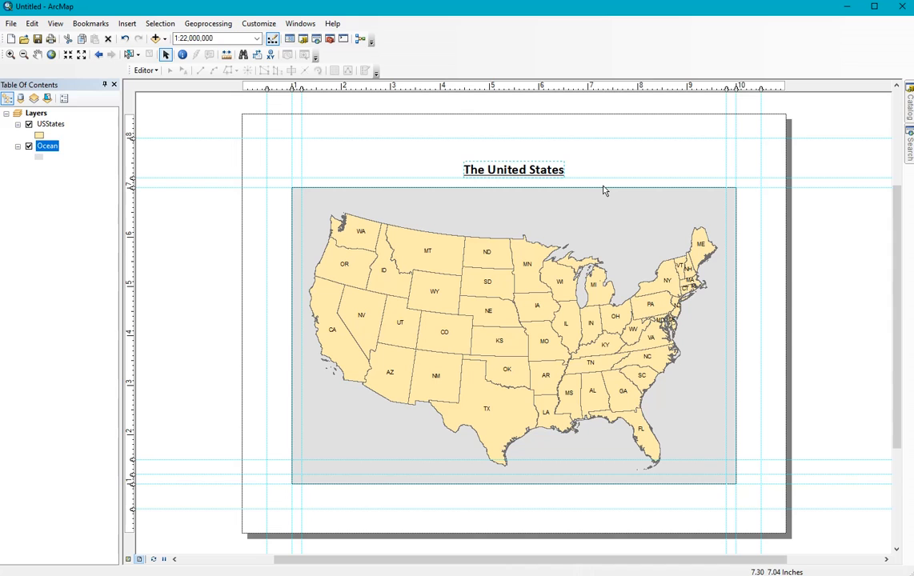
Insert the ESRI North 8 north arrow, place it in the data frame's lower-right corner and enlarge it
left_click(127, 23)
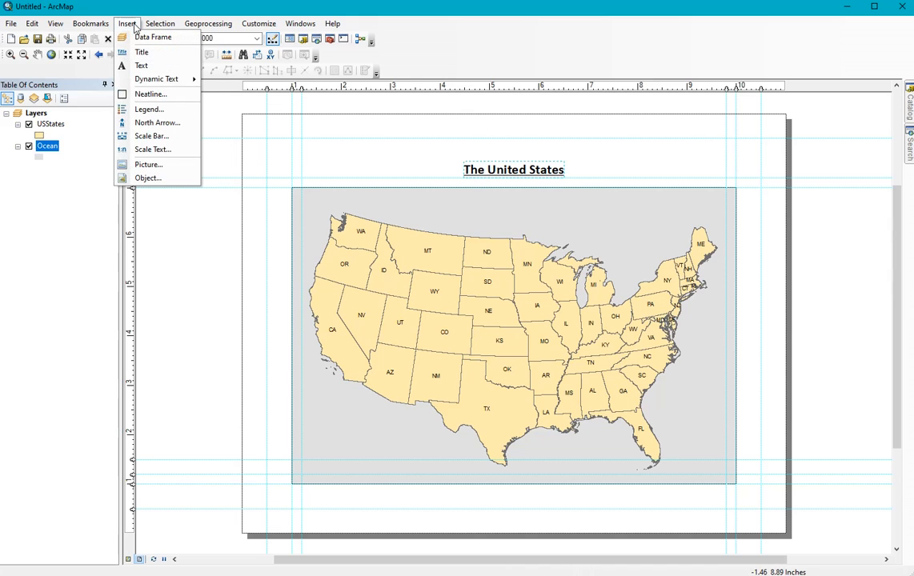
left_click(144, 122)
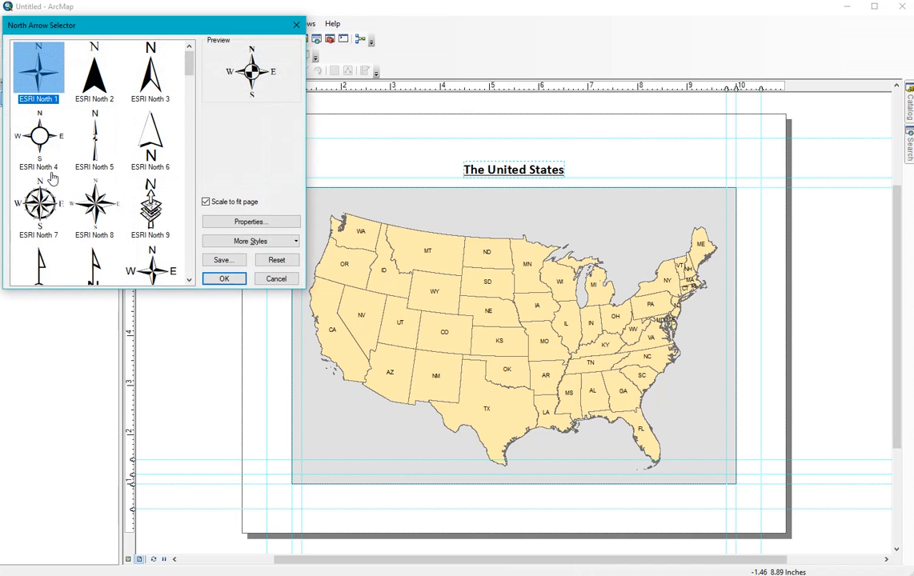
left_click(83, 210)
left_click(224, 279)
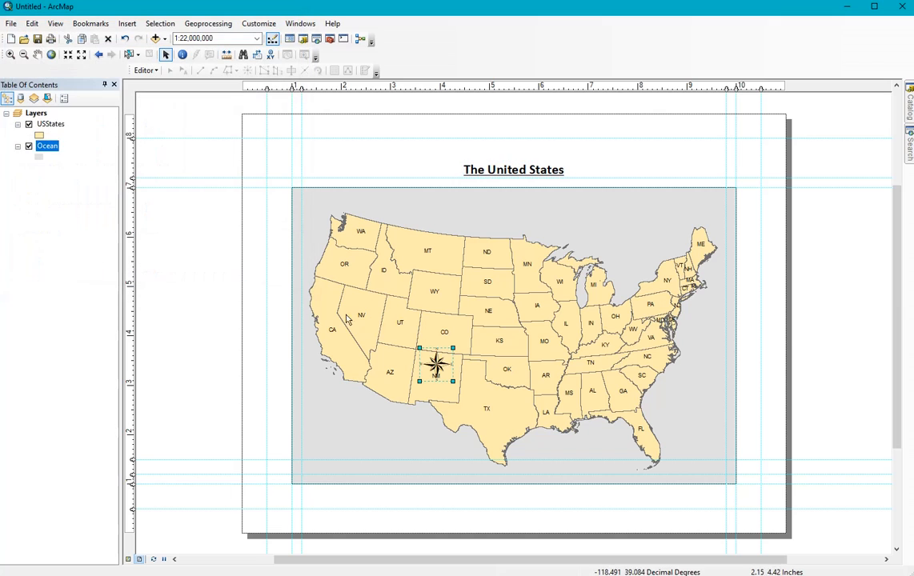
left_click_drag(438, 373, 704, 468)
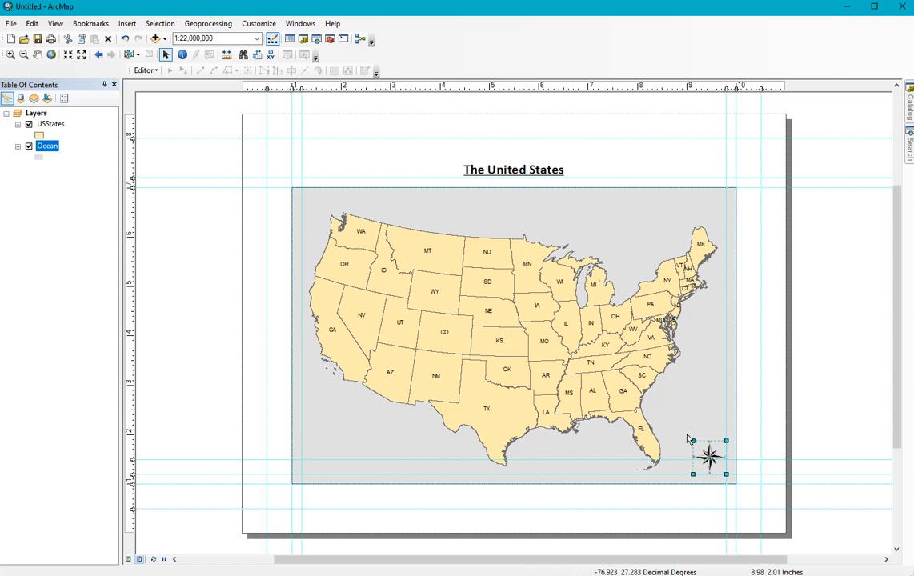
left_click_drag(693, 442, 675, 425)
left_click(751, 445)
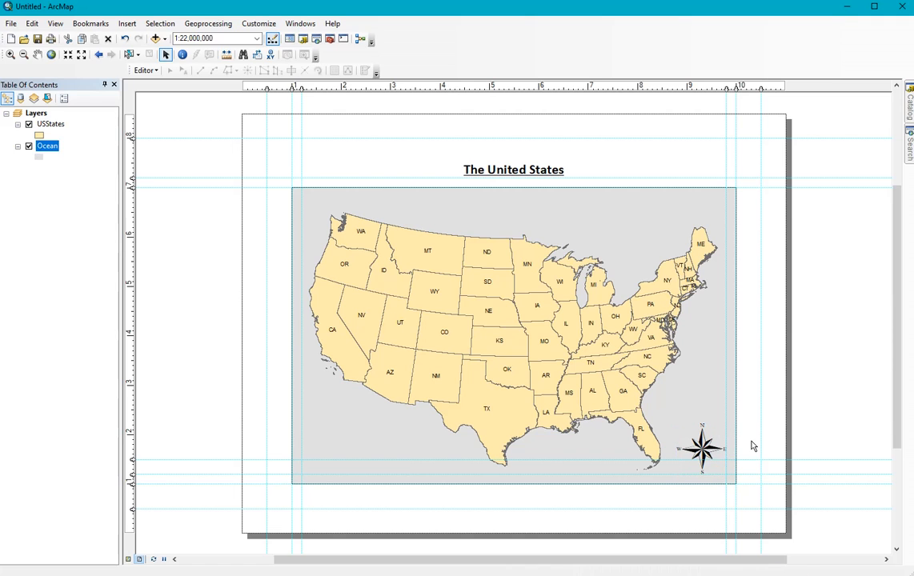
Insert a Scale Line 1 scale bar with its division units set to Miles
left_click(126, 25)
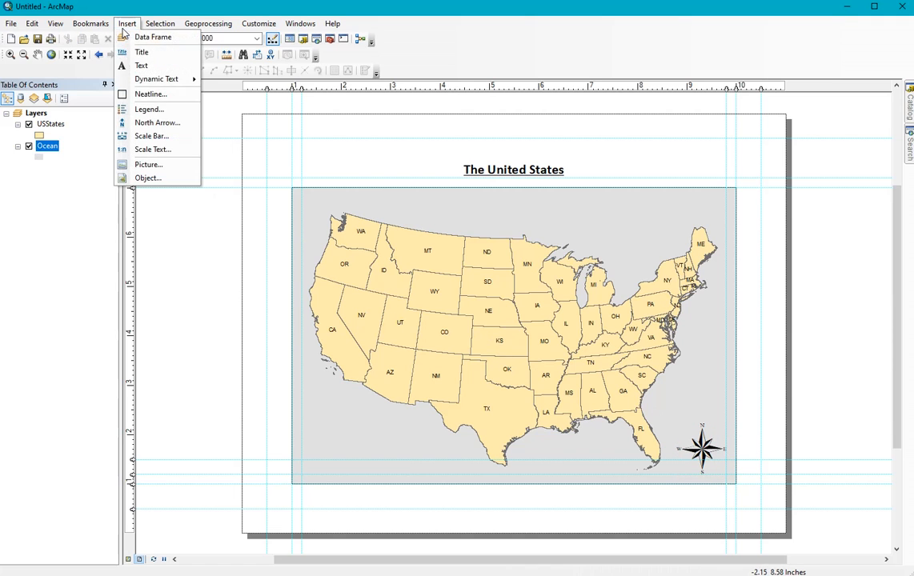
left_click(144, 137)
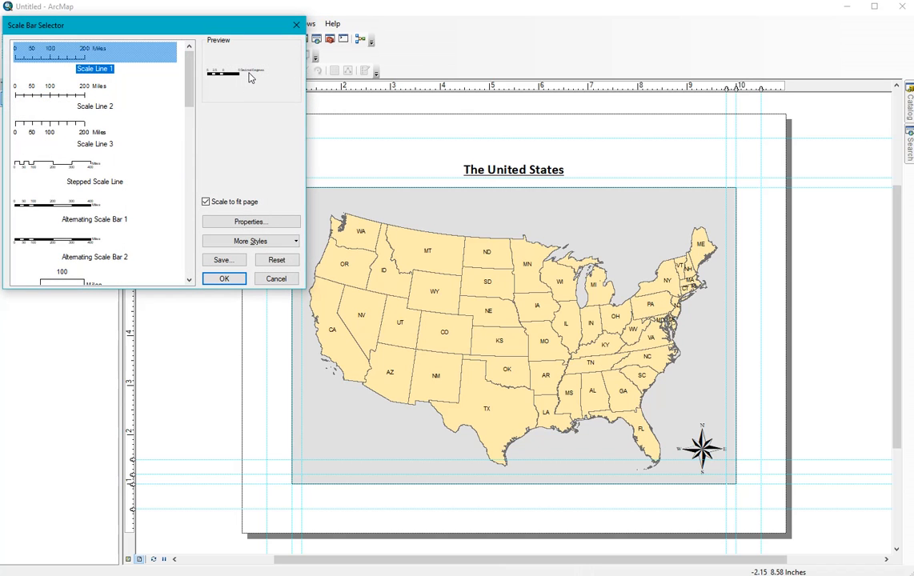
left_click(249, 222)
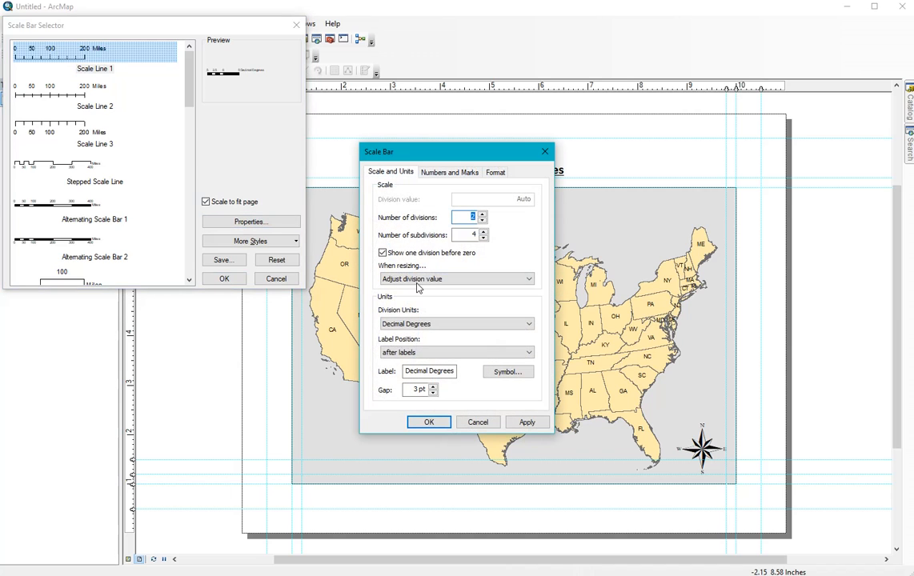
left_click(436, 324)
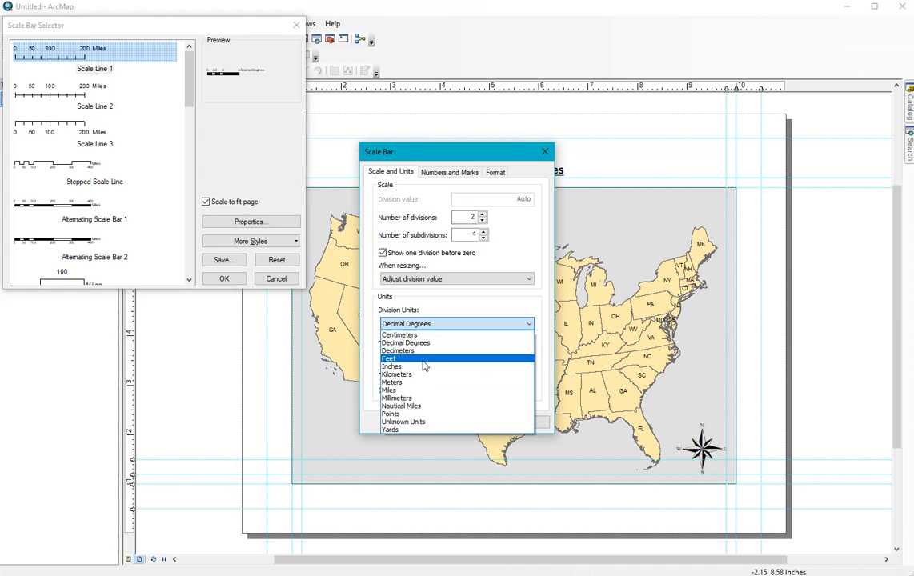
left_click(420, 392)
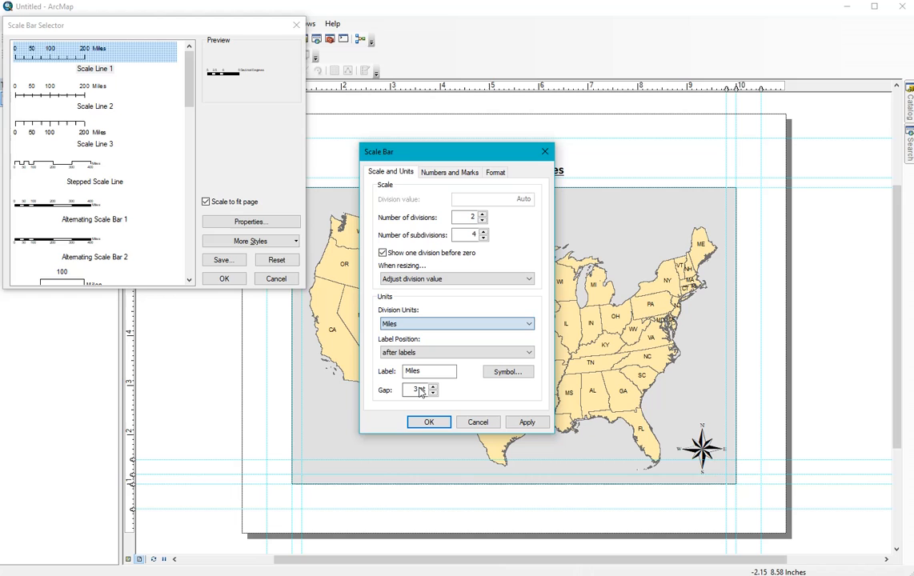
left_click(443, 424)
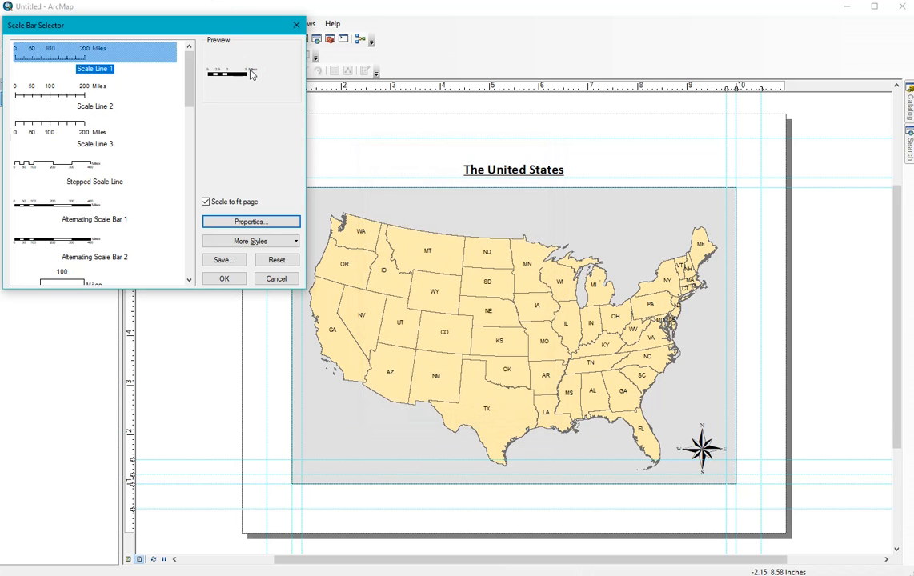
left_click(212, 280)
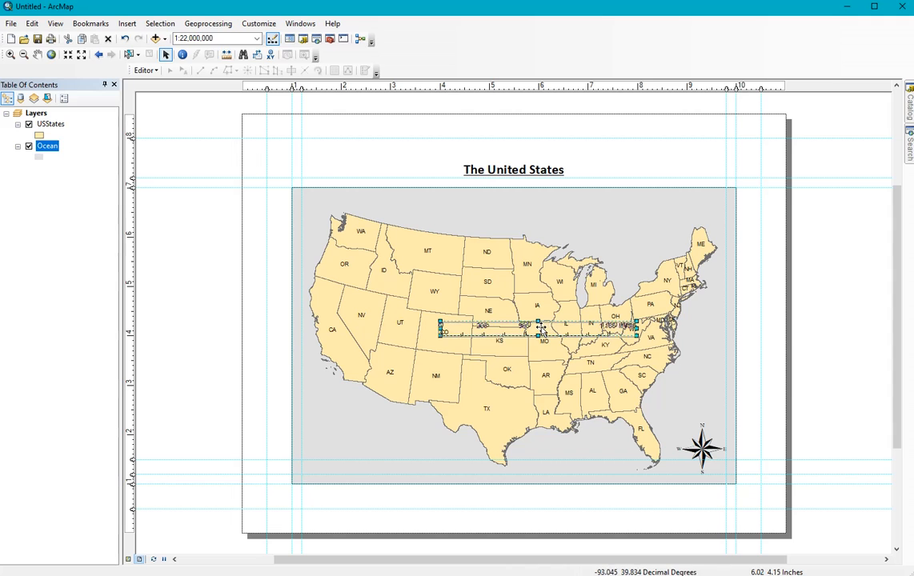
Move the scale bar to the data frame's lower-left corner and shorten it to span 1,000 miles, clear of Texas
left_click_drag(540, 328, 401, 453)
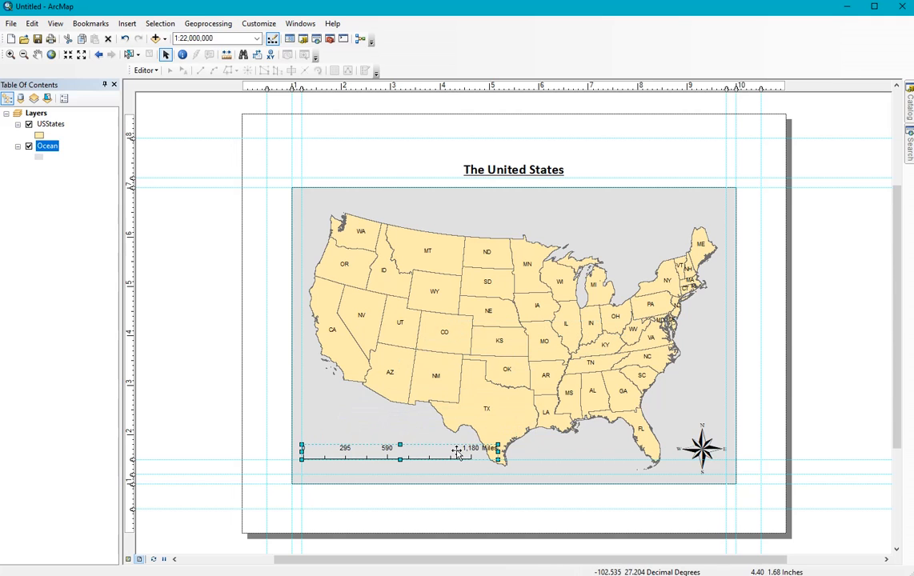
left_click_drag(498, 452, 472, 451)
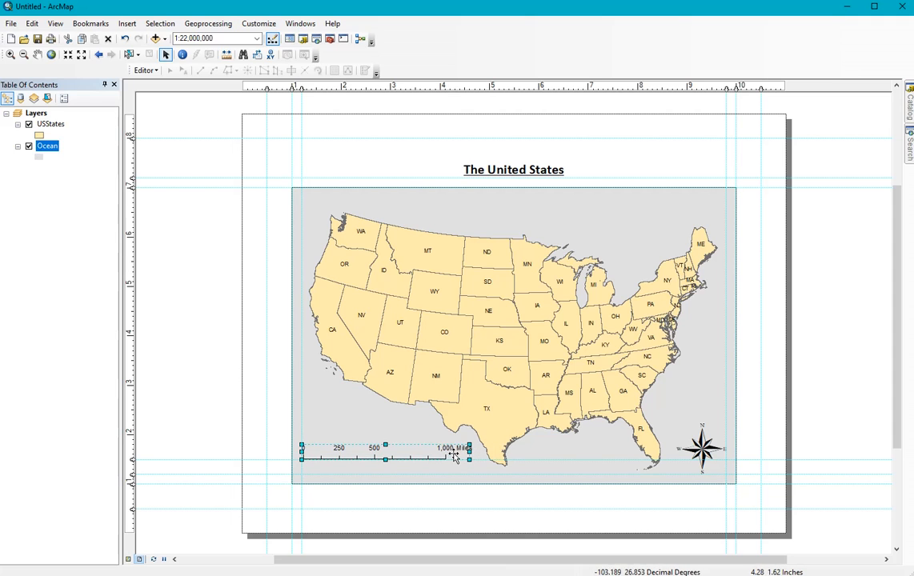
left_click(561, 442)
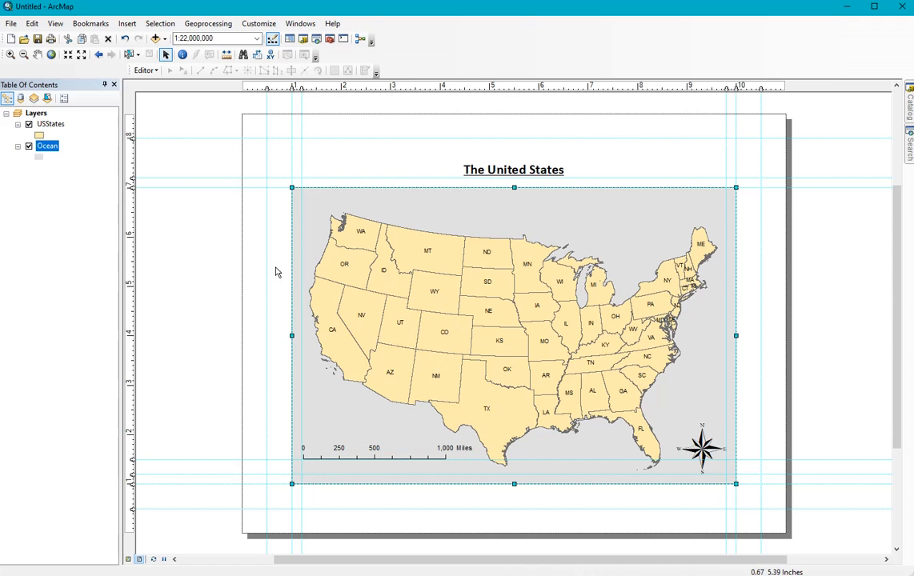
Add the text "Map by (Author Name) (Date Created)" and place it directly below the scale bar
left_click(120, 25)
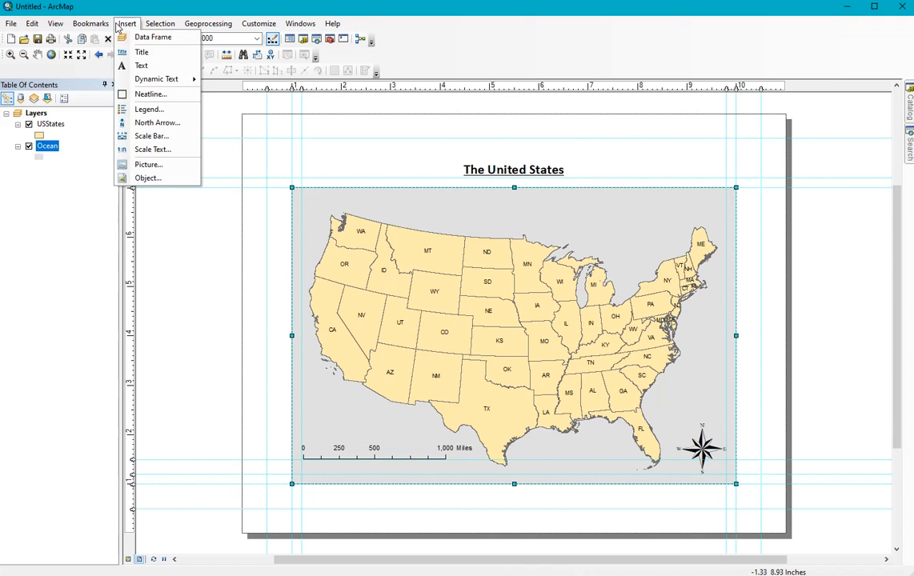
left_click(136, 66)
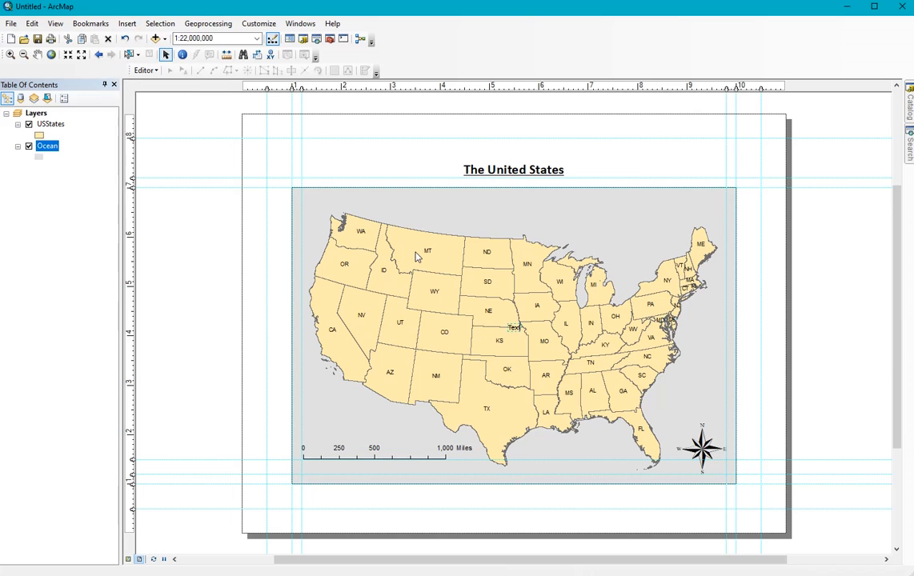
type("Map by (")
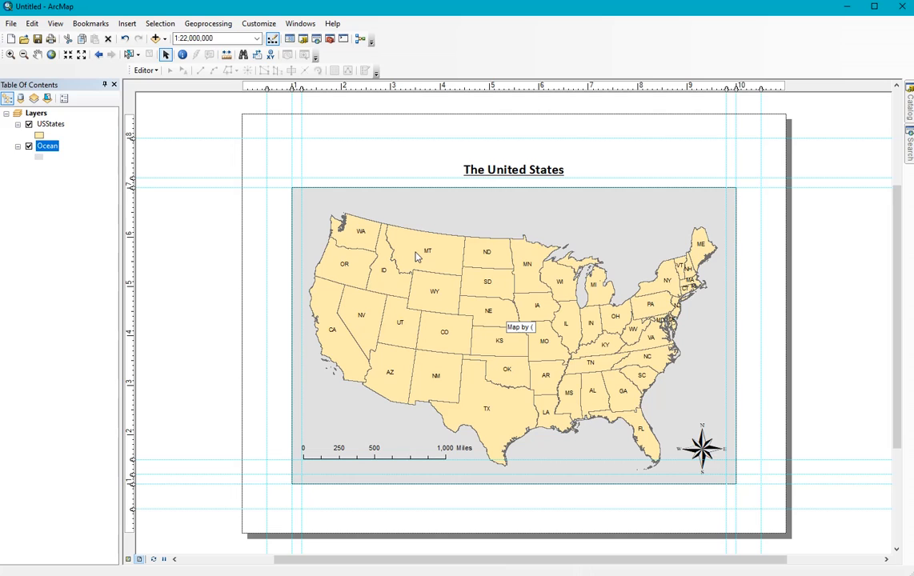
type("Author Name) (Date")
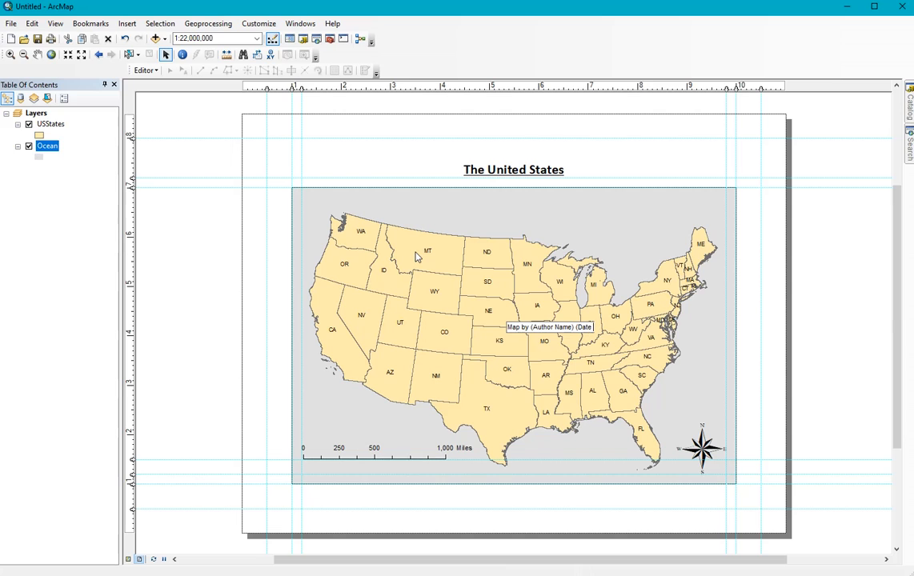
type(" Created)")
left_click_drag(521, 327, 369, 475)
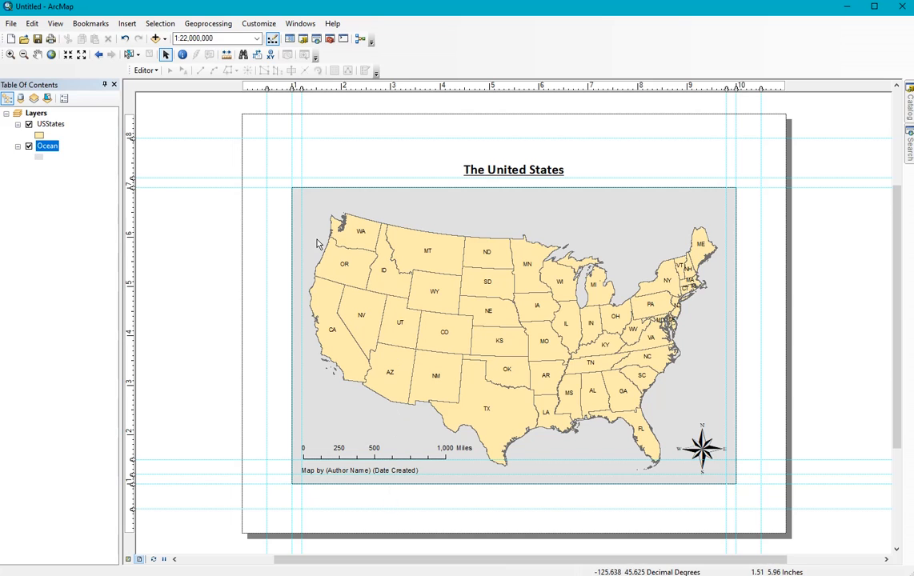
Insert a neatline placed inside the page margins, choosing a black multi-line border and a background for it
left_click(127, 23)
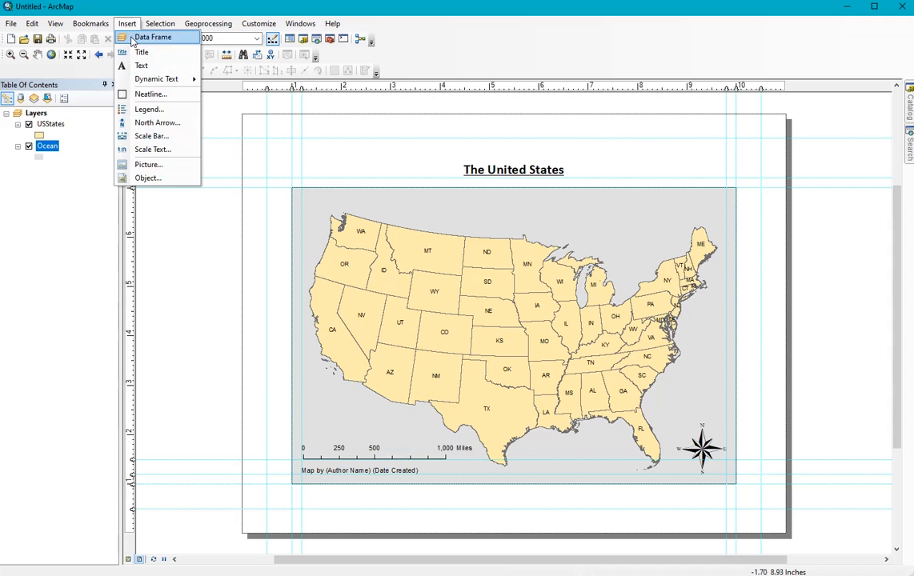
left_click(143, 96)
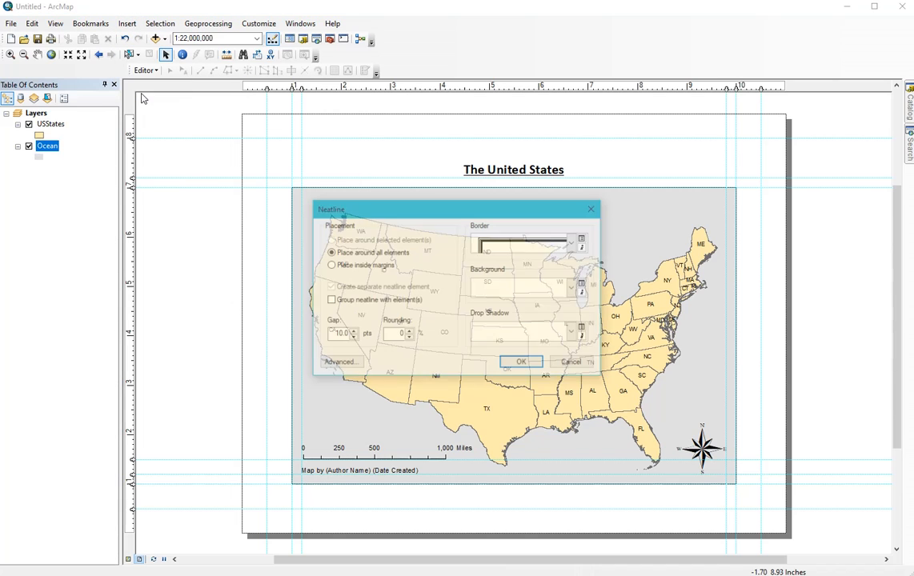
left_click(331, 266)
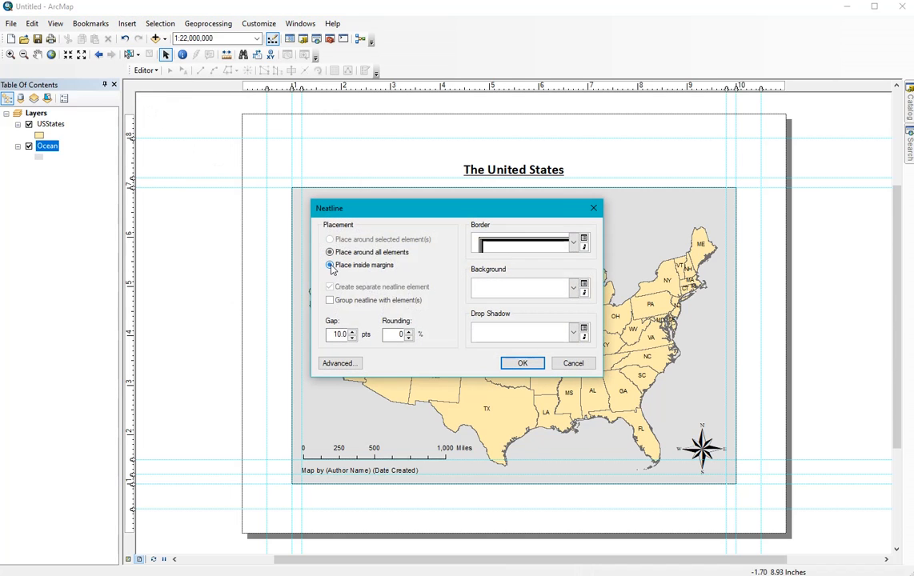
left_click(574, 246)
left_click(526, 361)
left_click(563, 291)
left_click(512, 312)
left_click(519, 364)
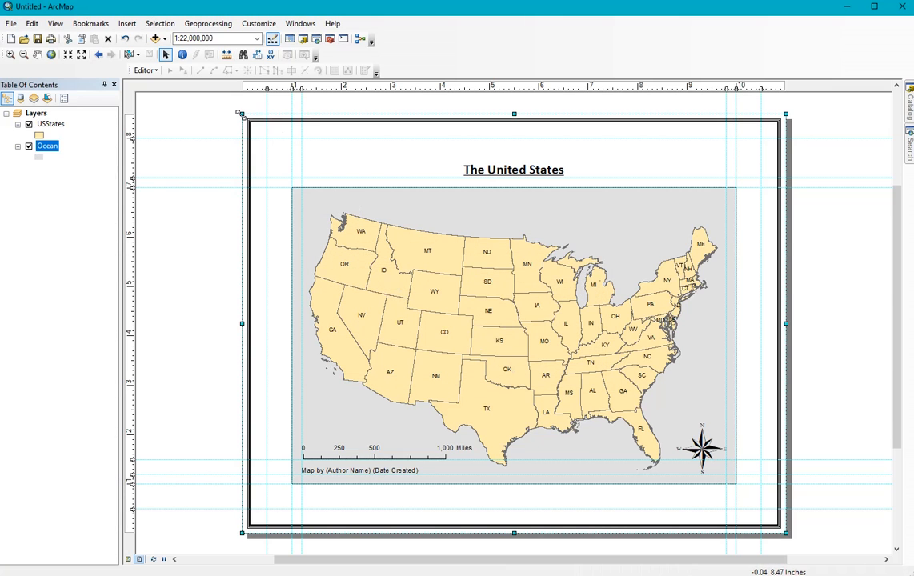
Resize the neatline to snap to the outermost guides, about 0.5 inch inside each page edge, and deselect it
left_click_drag(240, 113, 266, 138)
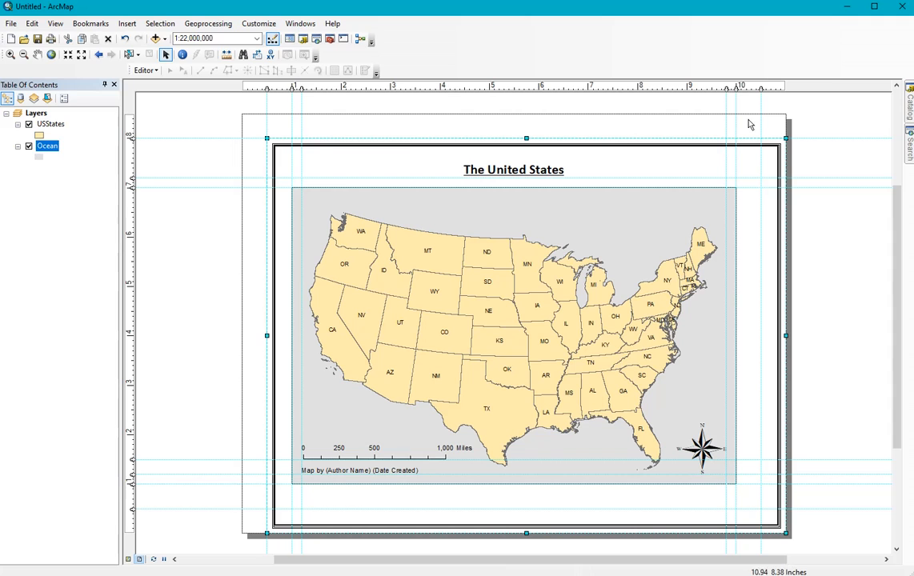
left_click_drag(785, 140, 761, 138)
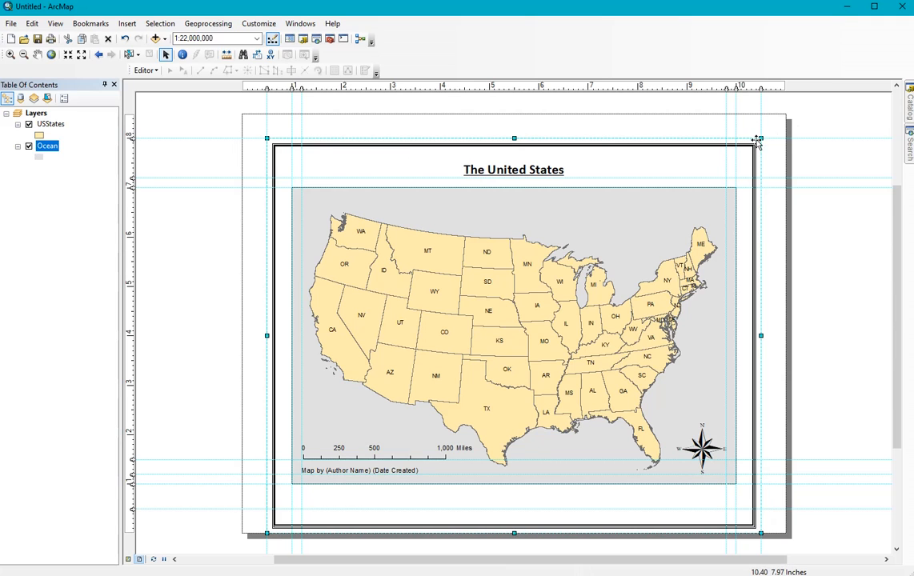
left_click_drag(752, 524, 752, 514)
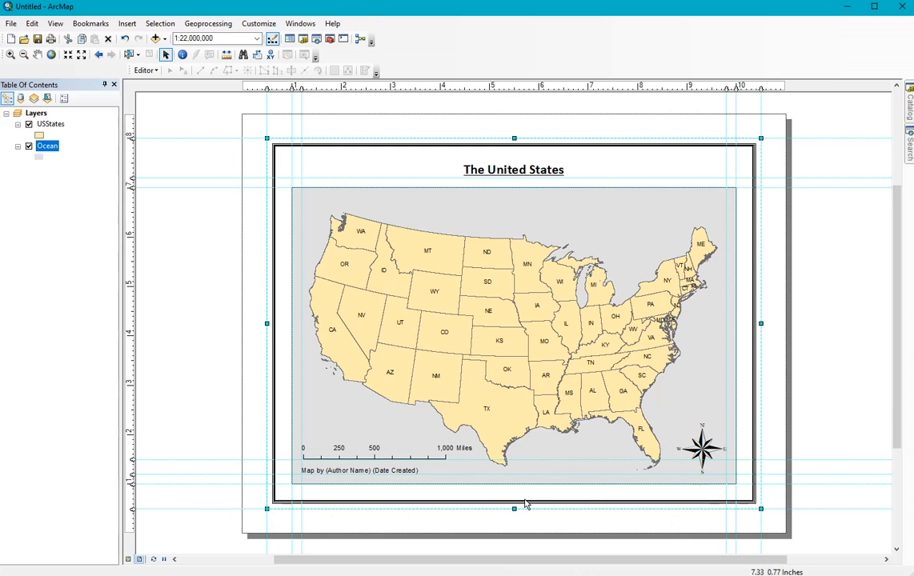
left_click(775, 435)
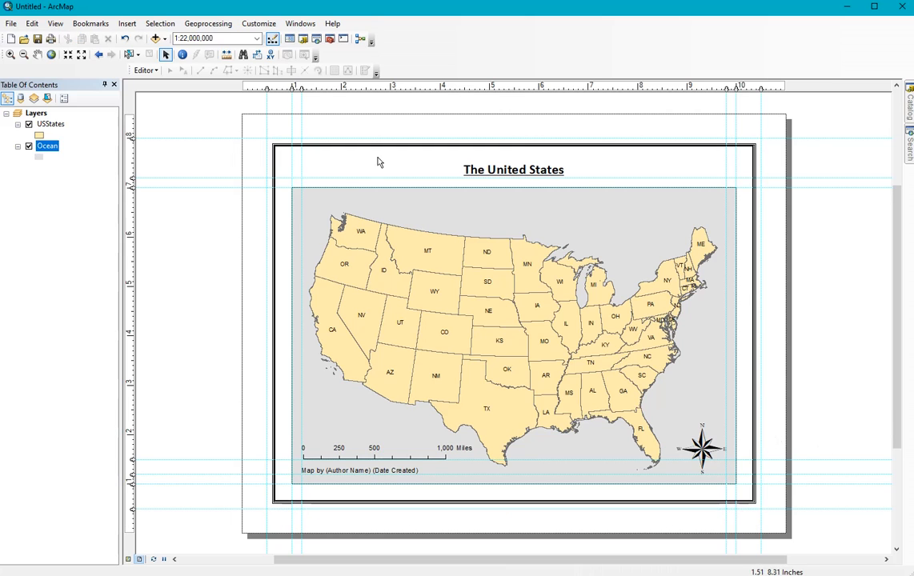
Open a print preview of the finished map layout
left_click(12, 23)
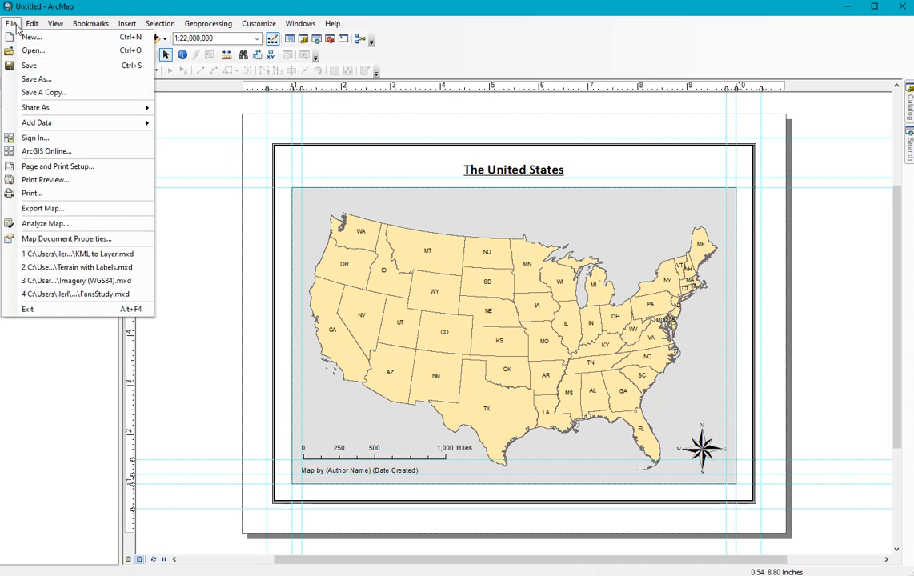
left_click(18, 180)
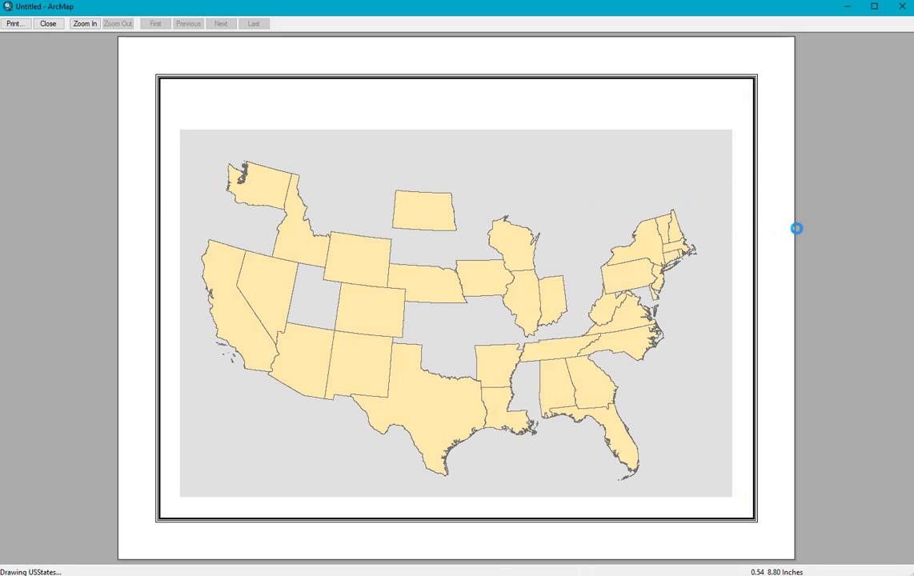